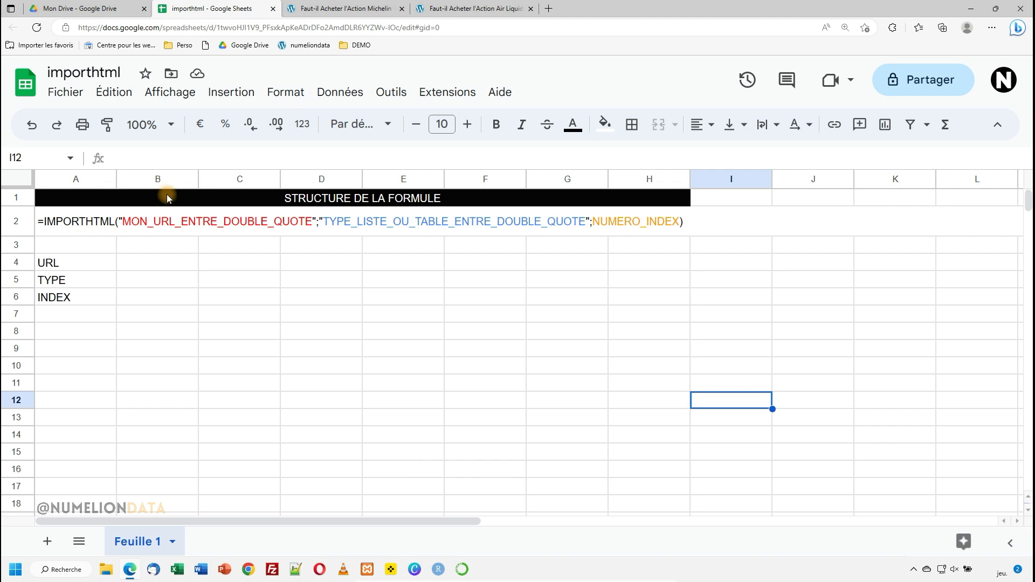
click(57, 8)
right_click(145, 376)
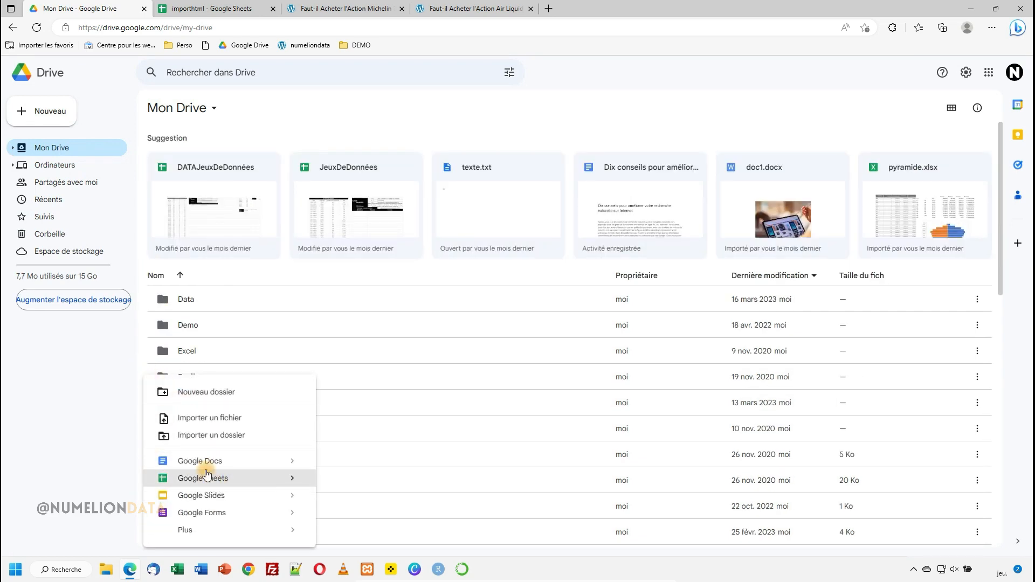
click(211, 8)
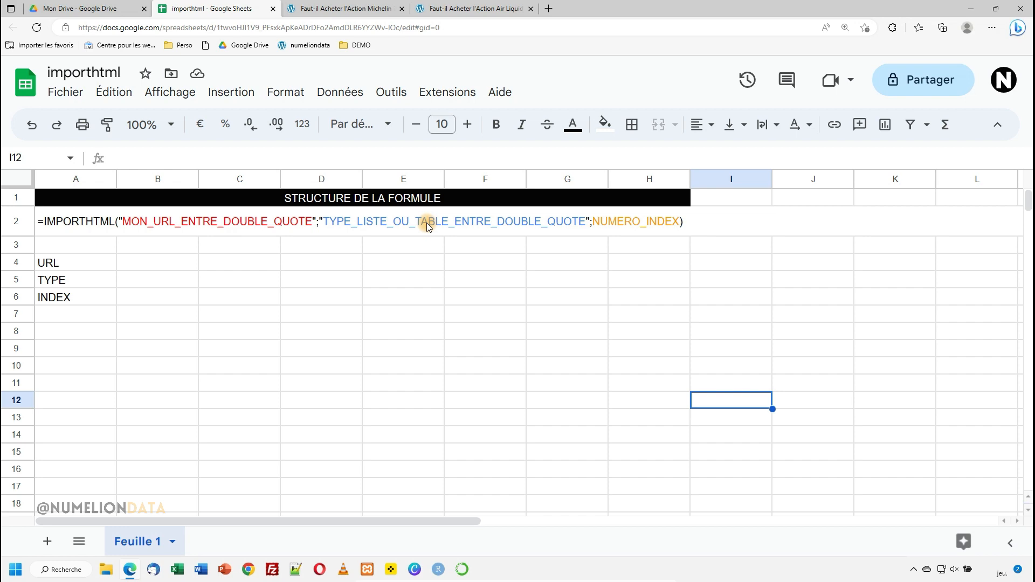
- Examine the tables and bulleted lists in the Michelin share analysis article
click(345, 8)
scroll(413, 312, down, 2)
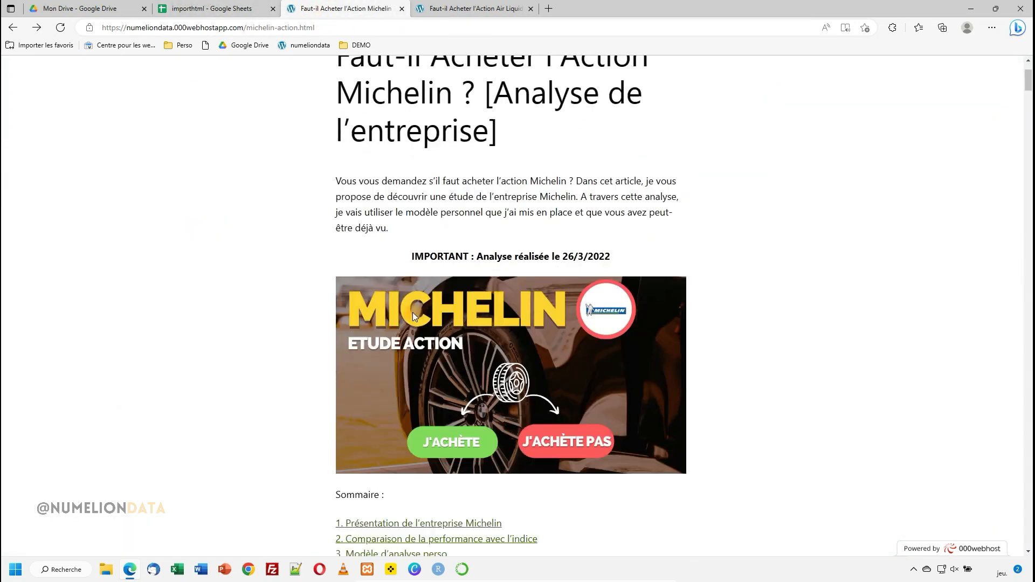
scroll(413, 313, down, 20)
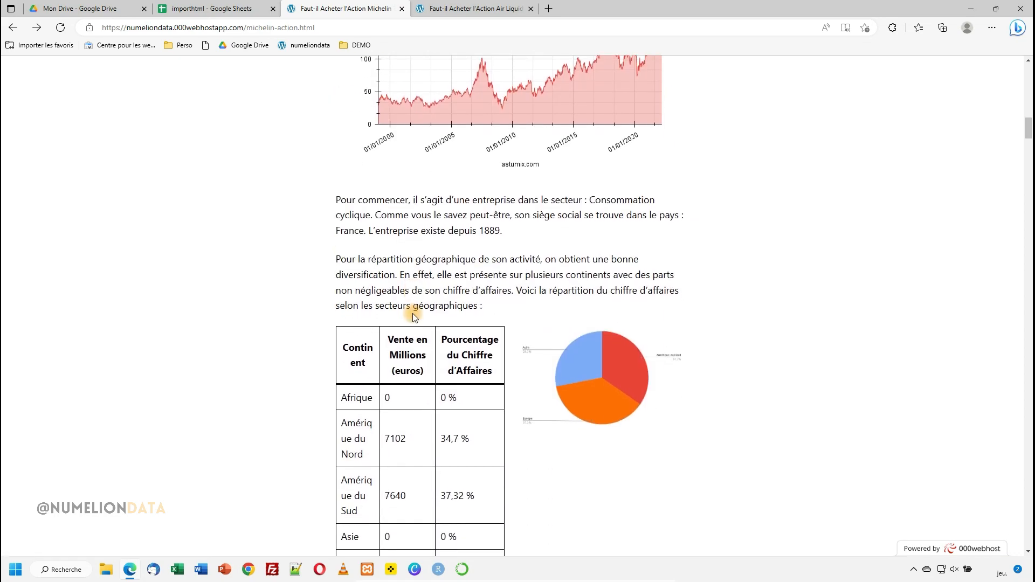
scroll(339, 323, down, 3)
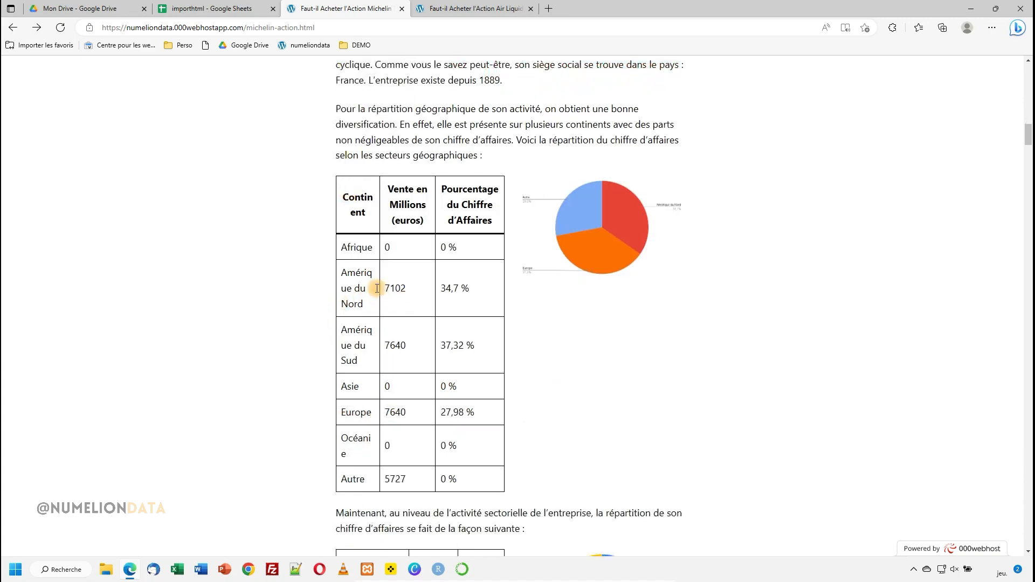
drag(327, 183, 469, 434)
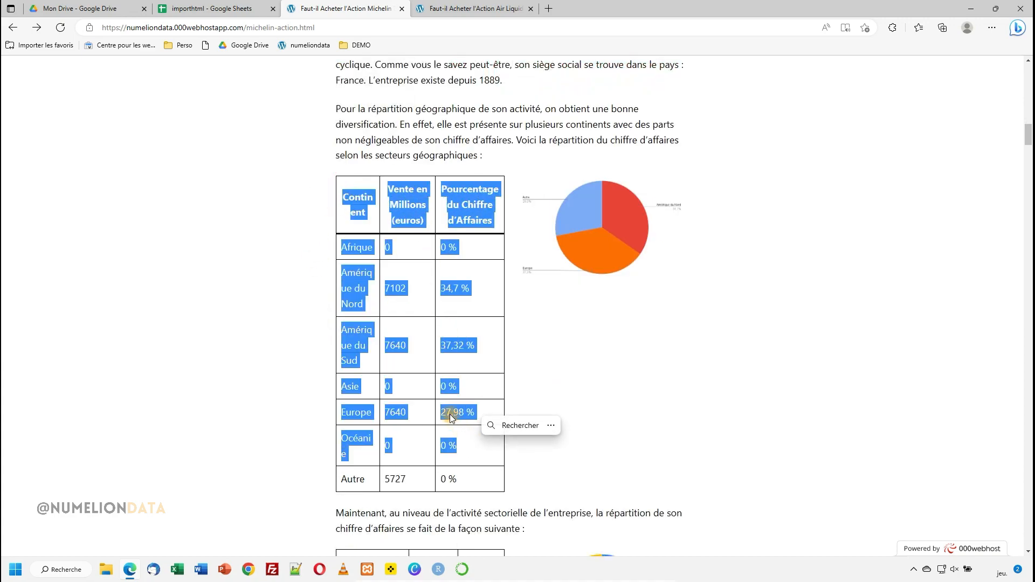
scroll(428, 399, down, 6)
scroll(429, 388, down, 20)
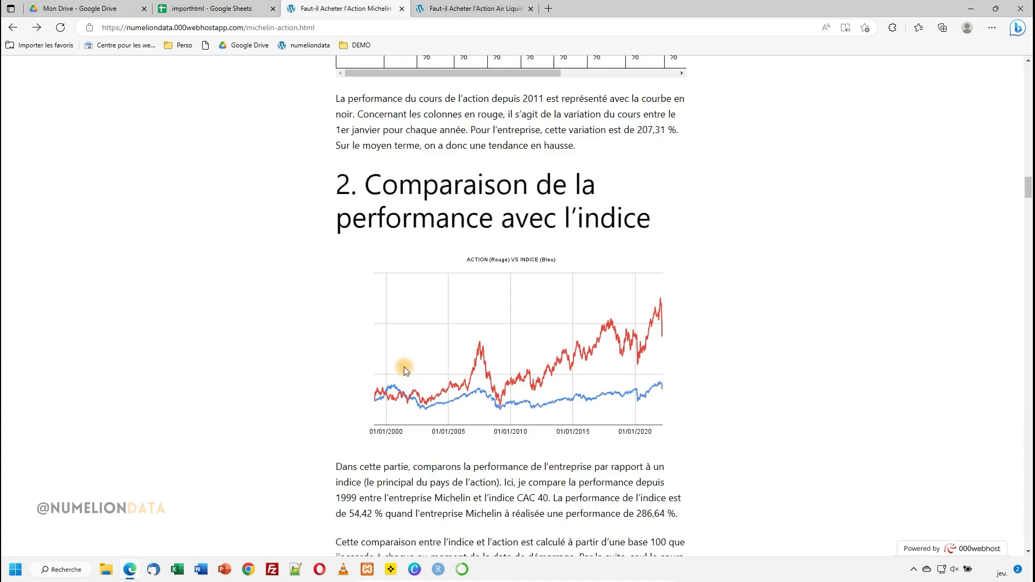
scroll(404, 370, down, 15)
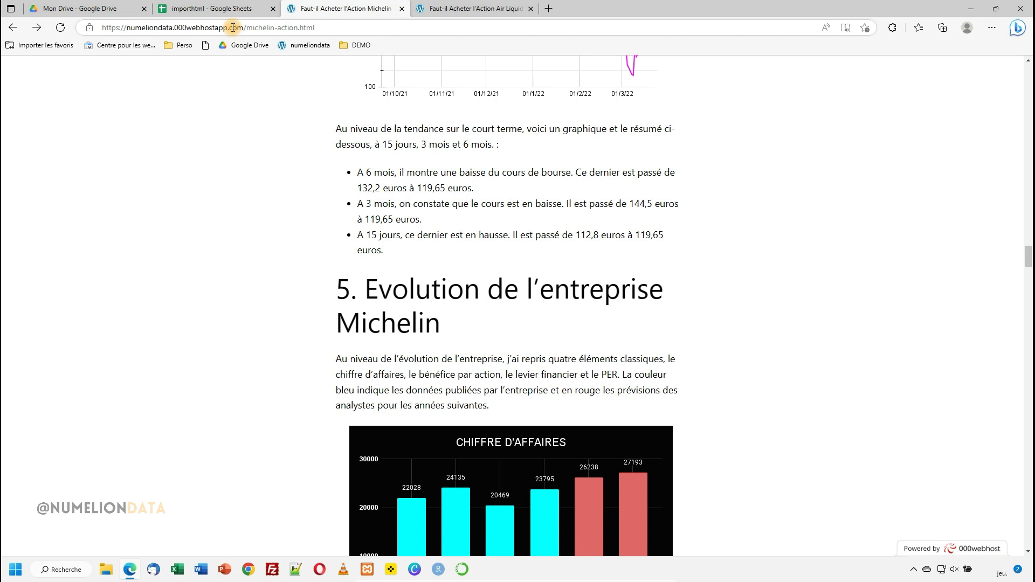
click(224, 6)
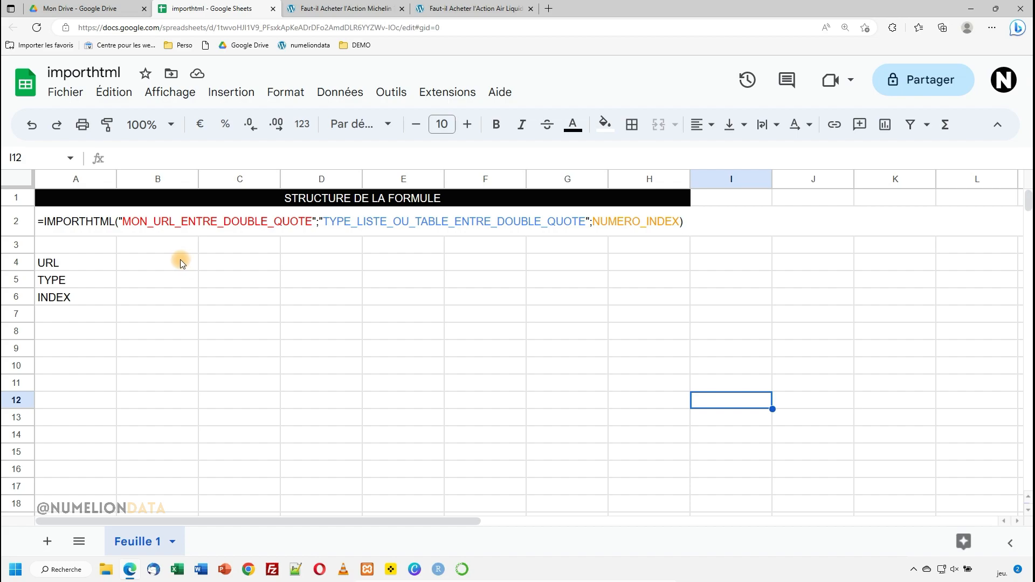
click(334, 8)
scroll(448, 340, up, 9)
scroll(449, 343, up, 15)
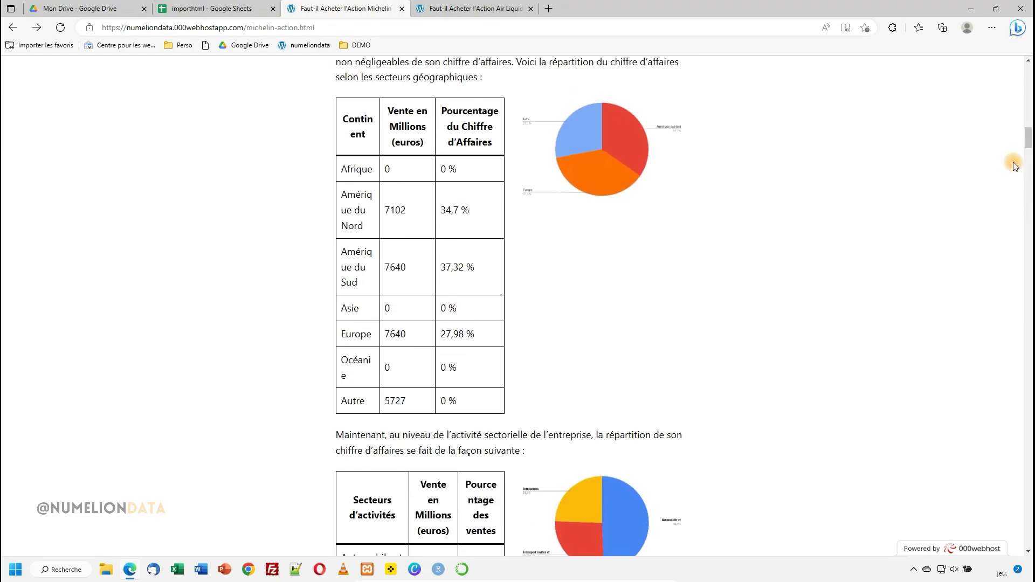
drag(1028, 135, 1030, 75)
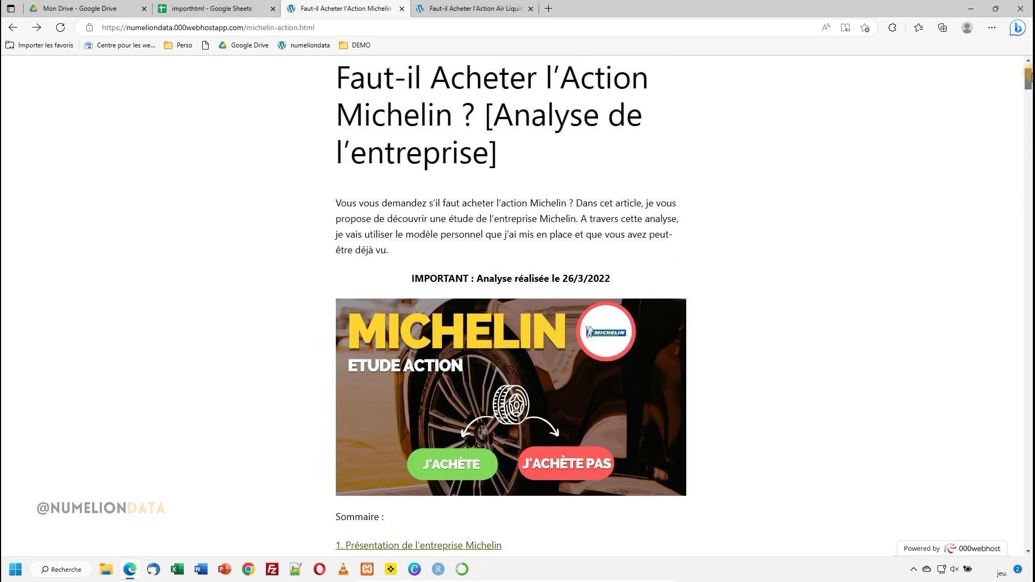
scroll(843, 83, down, 3)
click(213, 8)
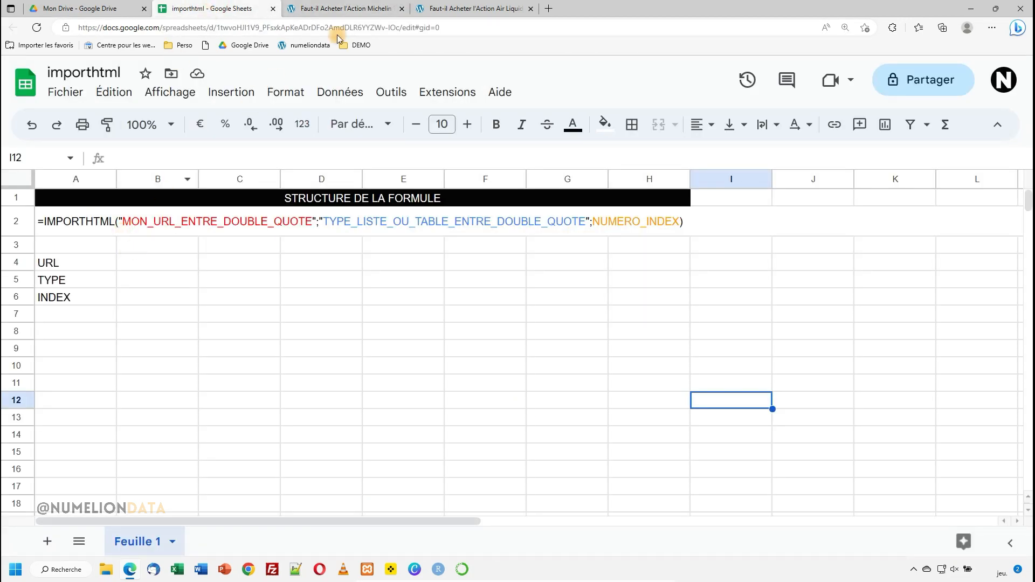
click(345, 9)
click(192, 27)
key(ctrl+c)
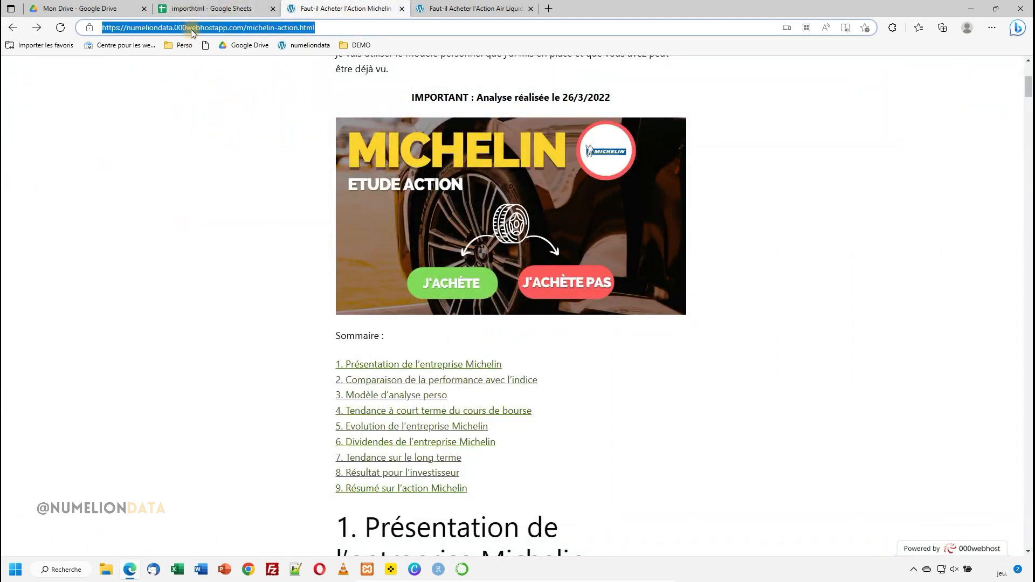
click(191, 6)
click(168, 266)
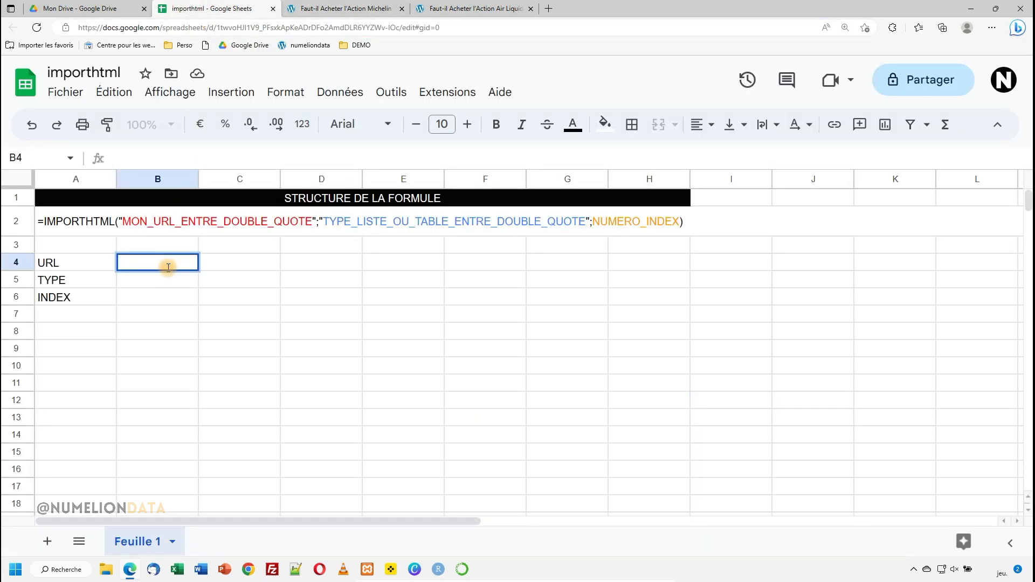
key(ctrl+v)
click(176, 279)
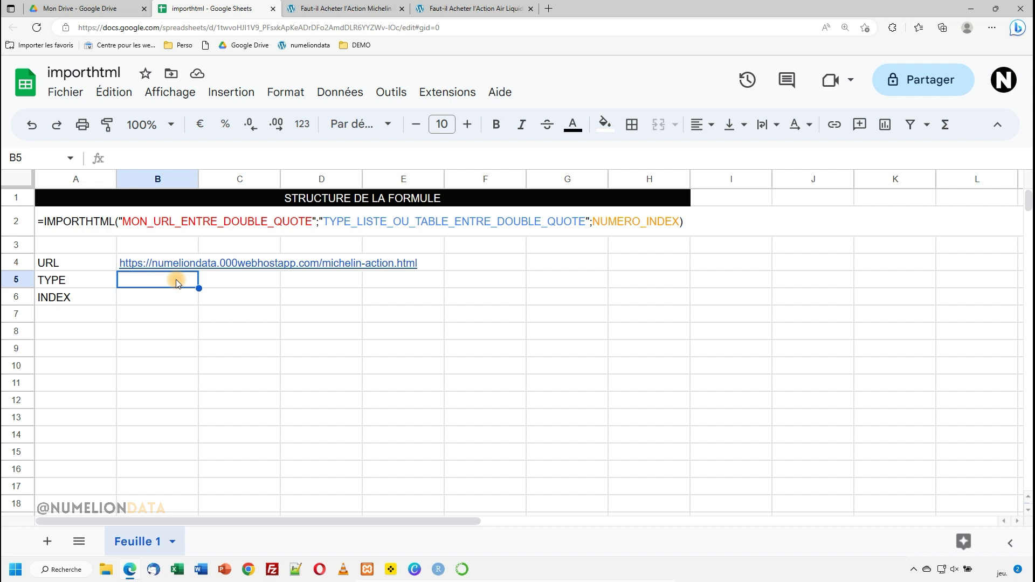
text(table)
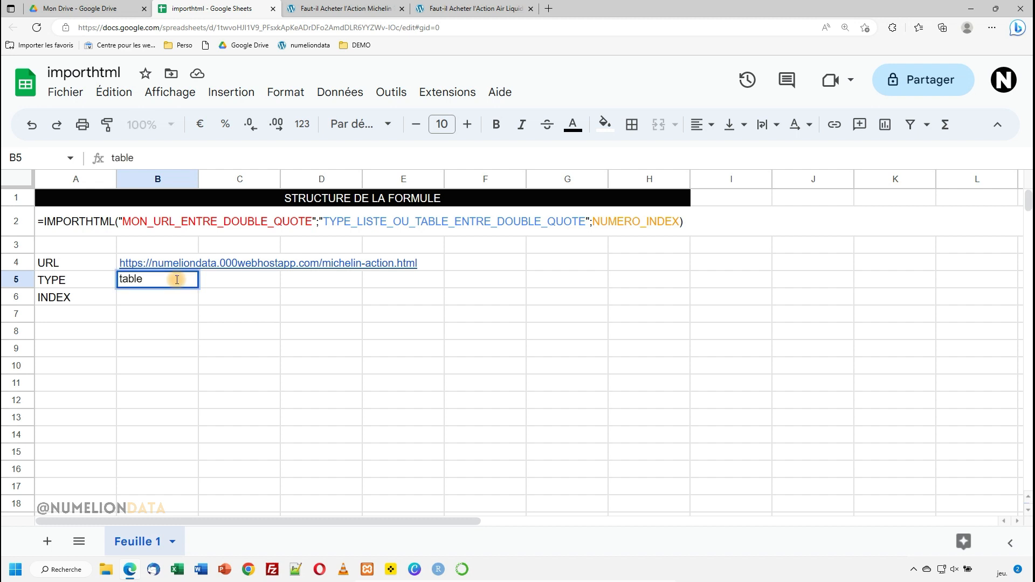
key(BackSpace)
key(BackSpace)
key(BackSpace)
key(BackSpace)
key(BackSpace)
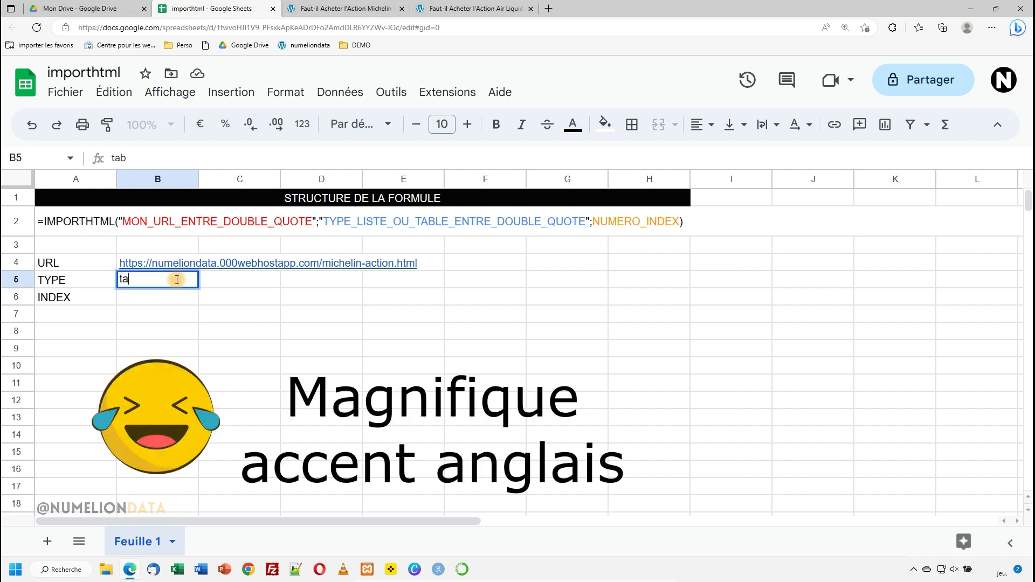
text(list)
key(BackSpace)
key(BackSpace)
key(BackSpace)
key(BackSpace)
- Enter "table" as the type in B5 and 1 as the index in B6
text(table)
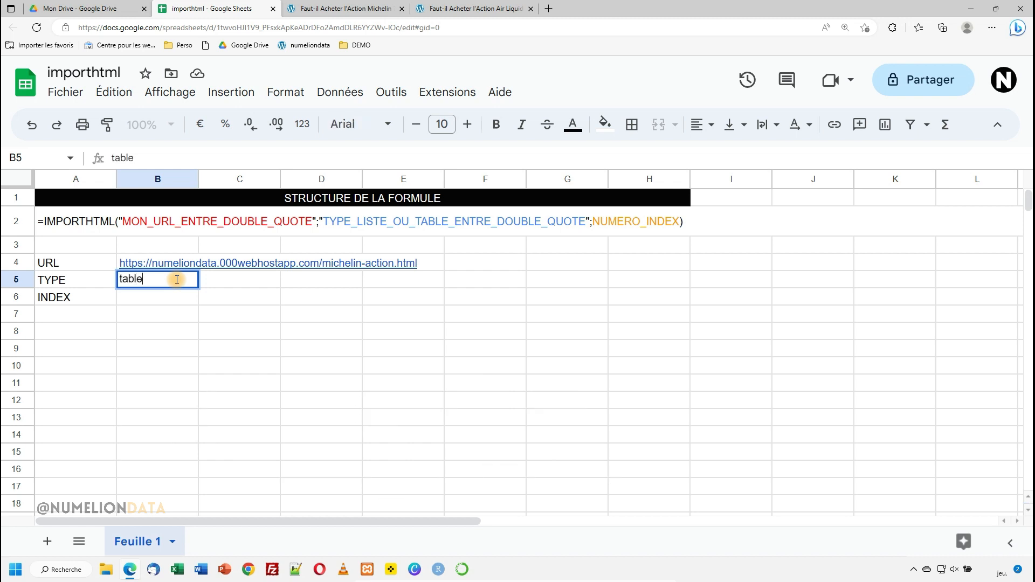
key(Return)
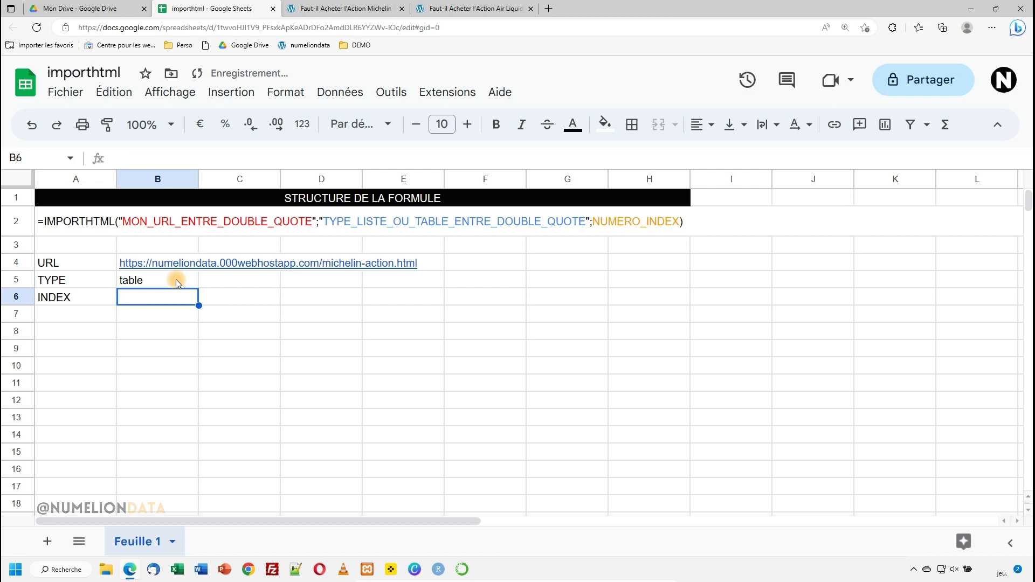
key(Return)
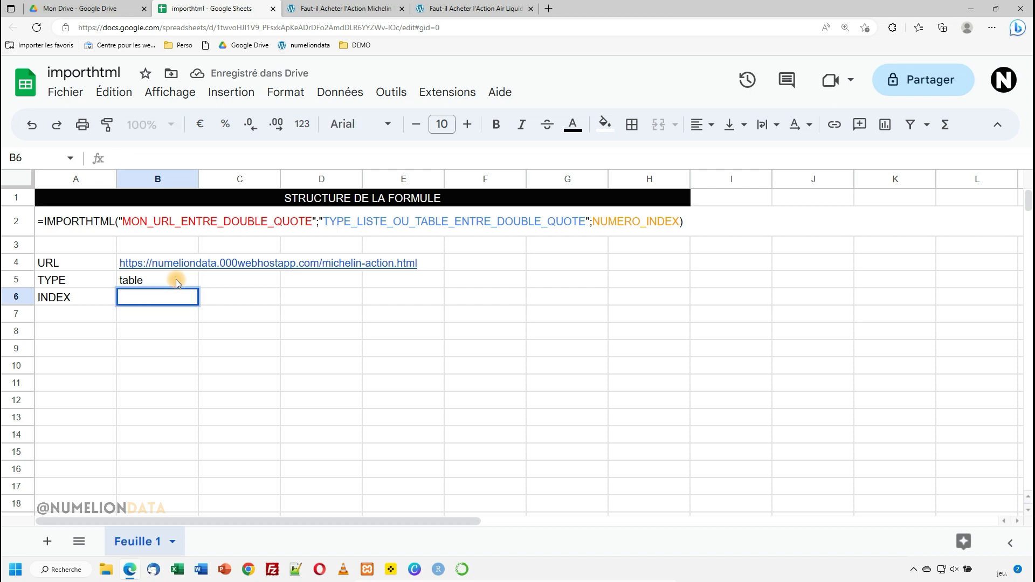
text(1)
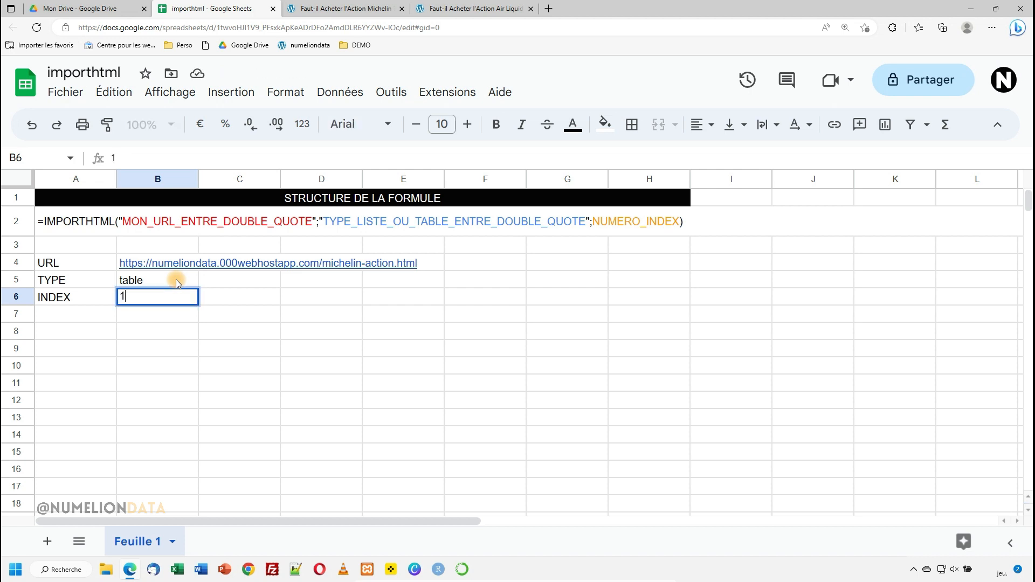
key(Return)
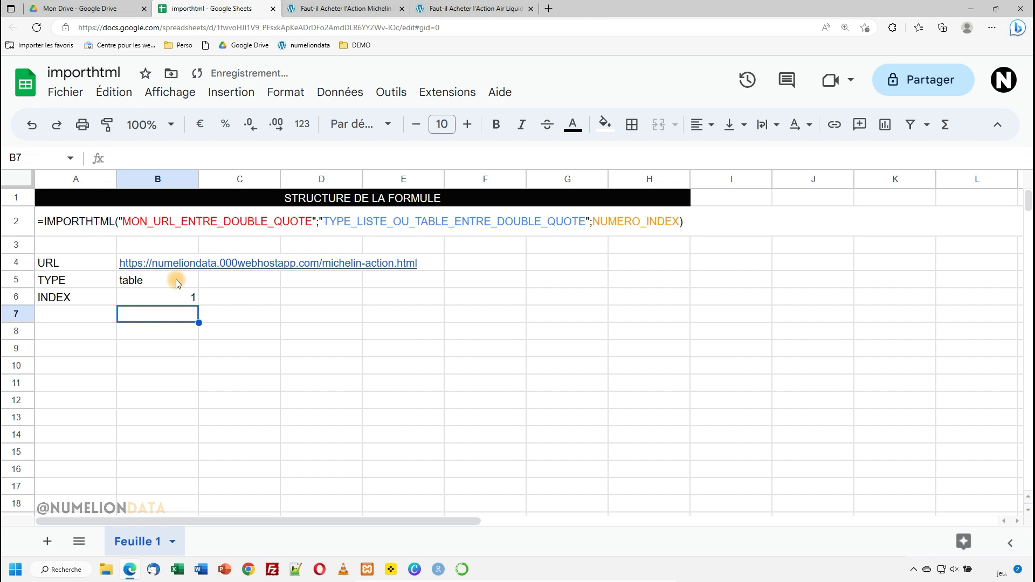
- Enter the formula =importhtml(B4;B5;B6) in A8, referencing the URL, type and index cells
click(58, 330)
text(=)
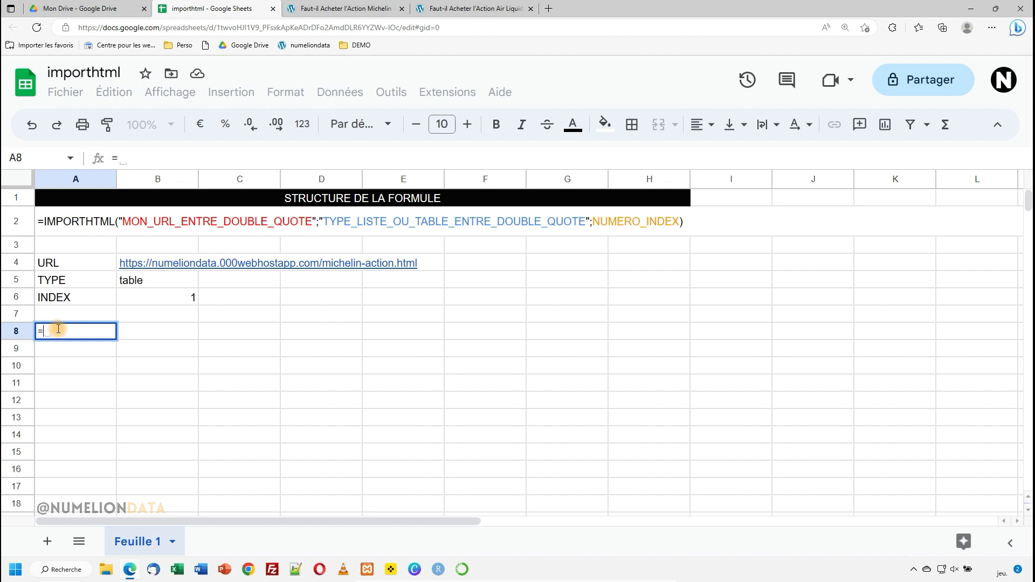
text(importhtml)
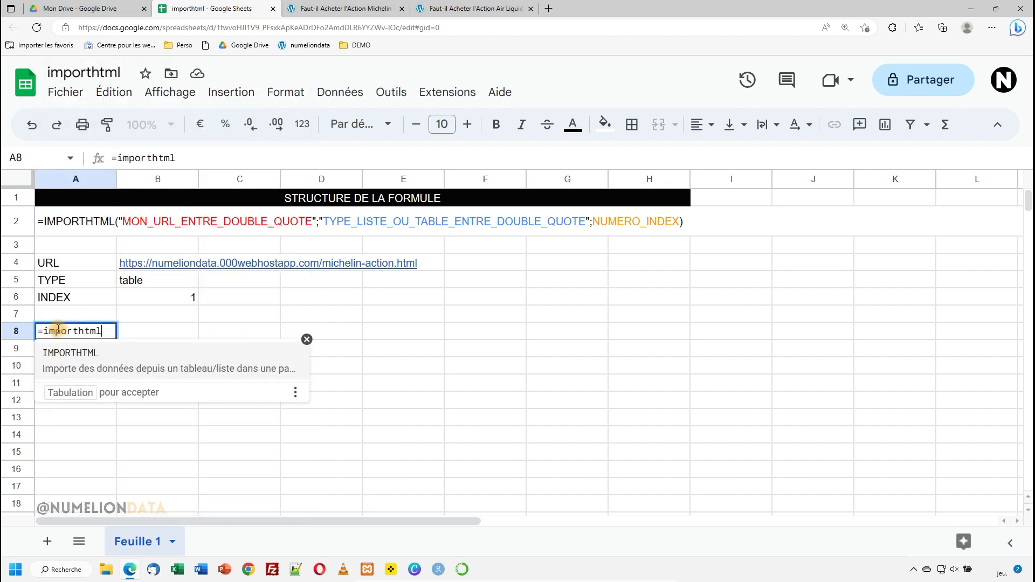
text(()
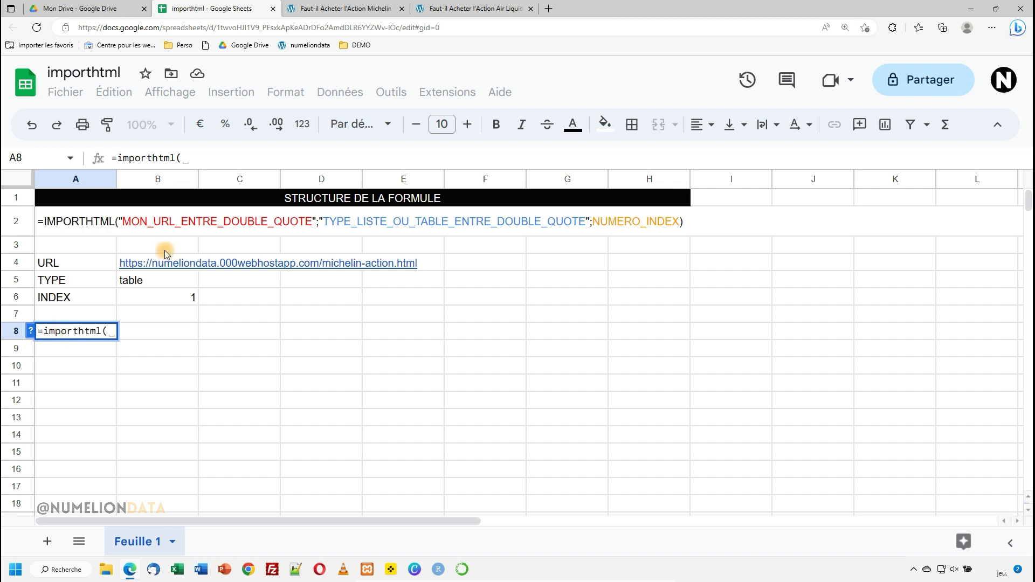
click(180, 267)
text(;)
click(139, 282)
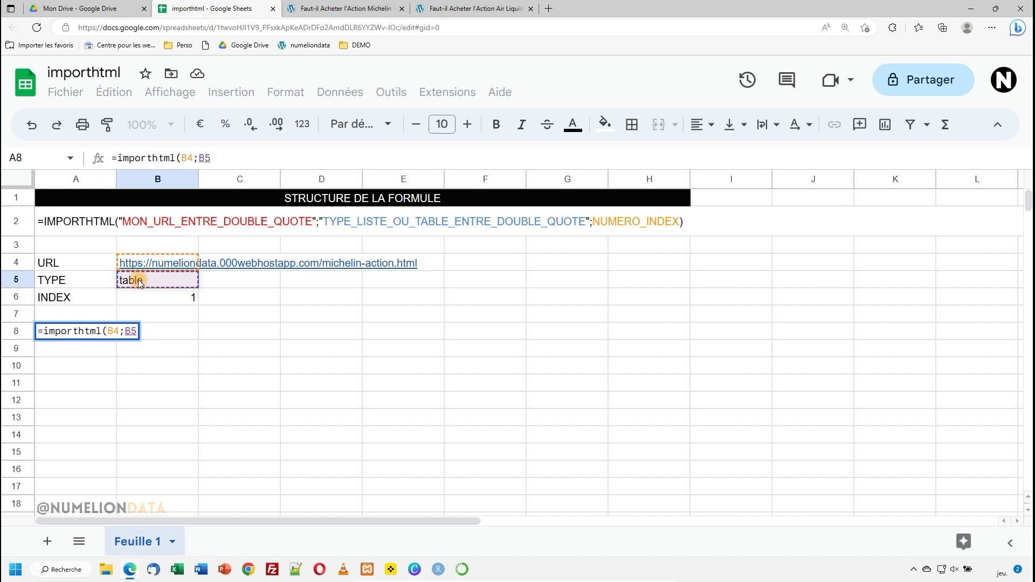
text(;)
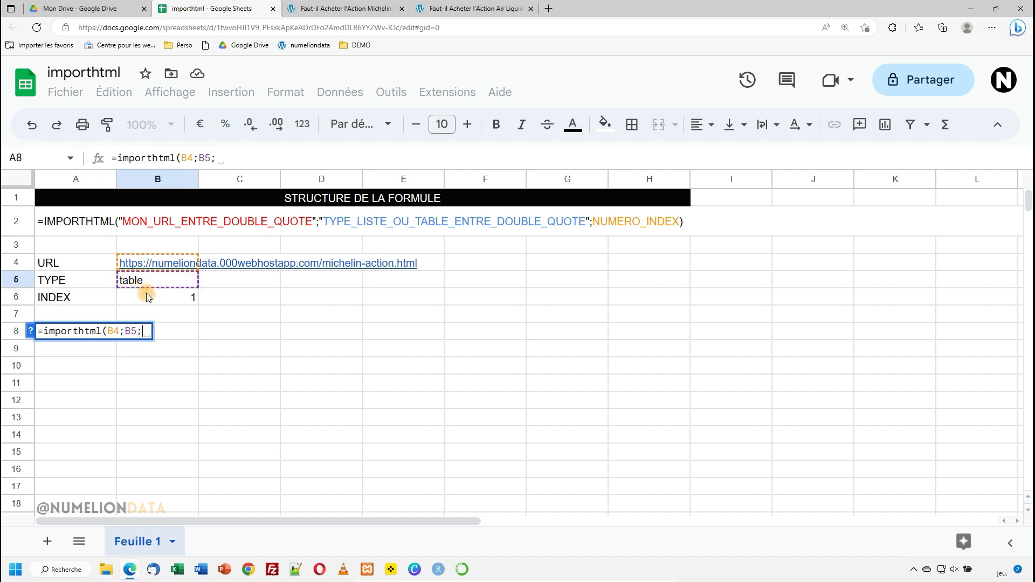
click(146, 296)
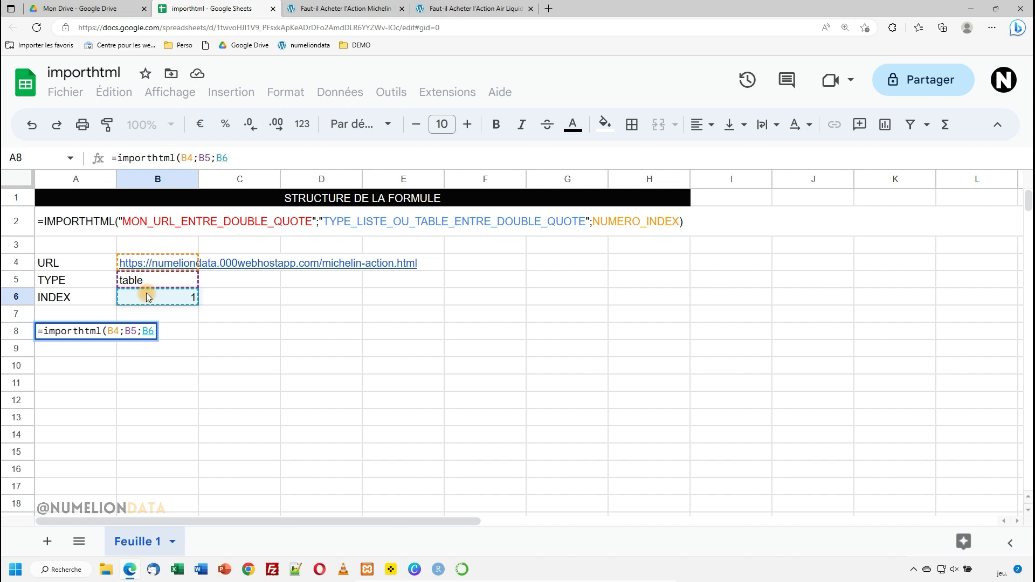
key(Return)
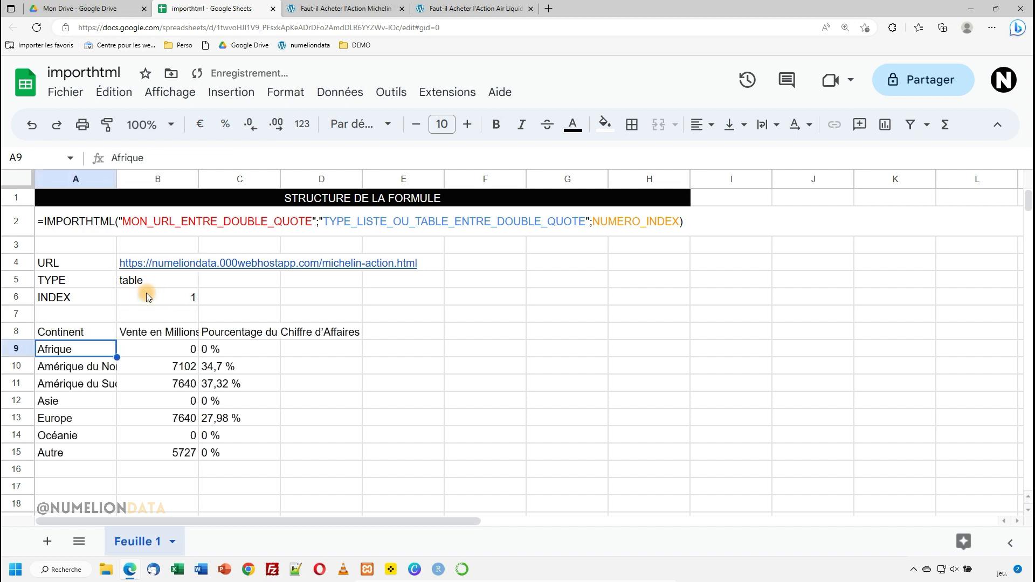
- Compare the imported continent sales table in A8:C15 with the original table in the Michelin article
drag(76, 331, 260, 457)
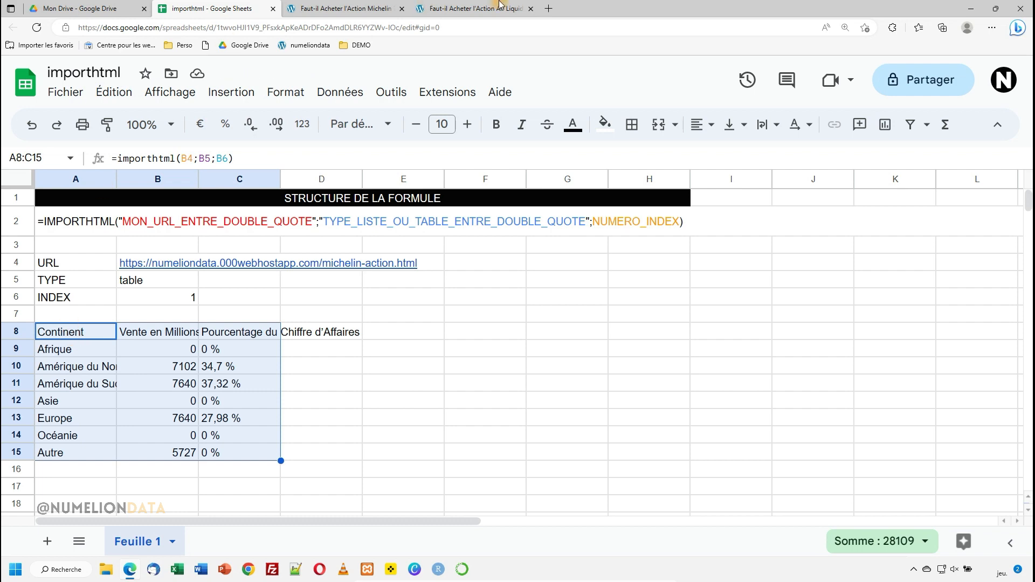
click(350, 11)
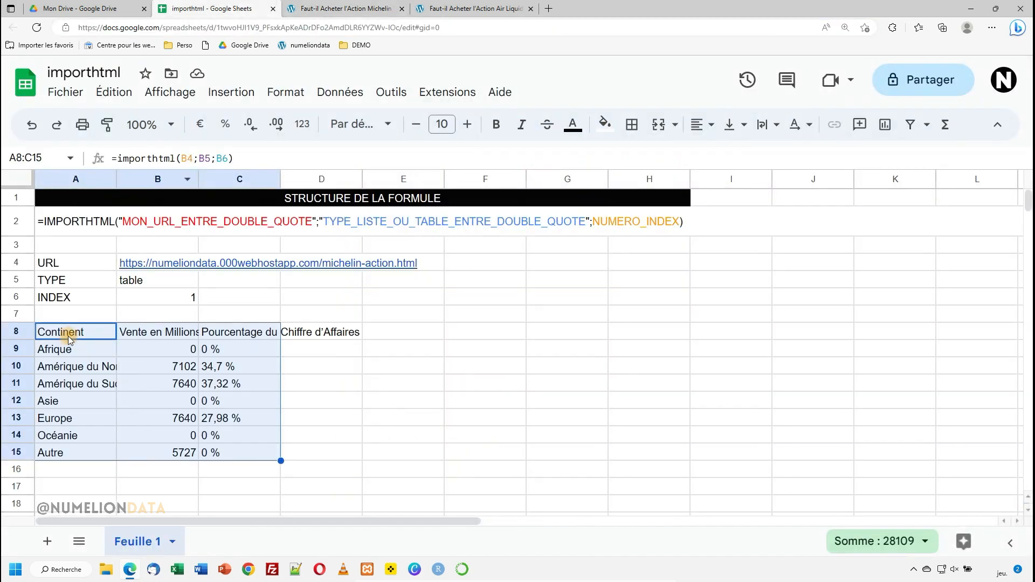
drag(66, 333, 81, 456)
click(138, 331)
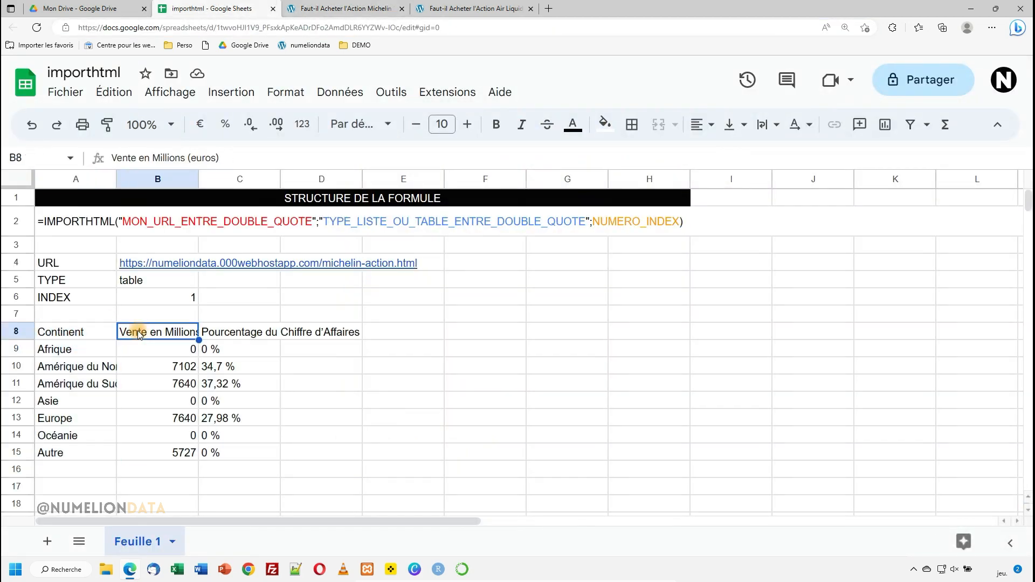
drag(63, 348, 69, 449)
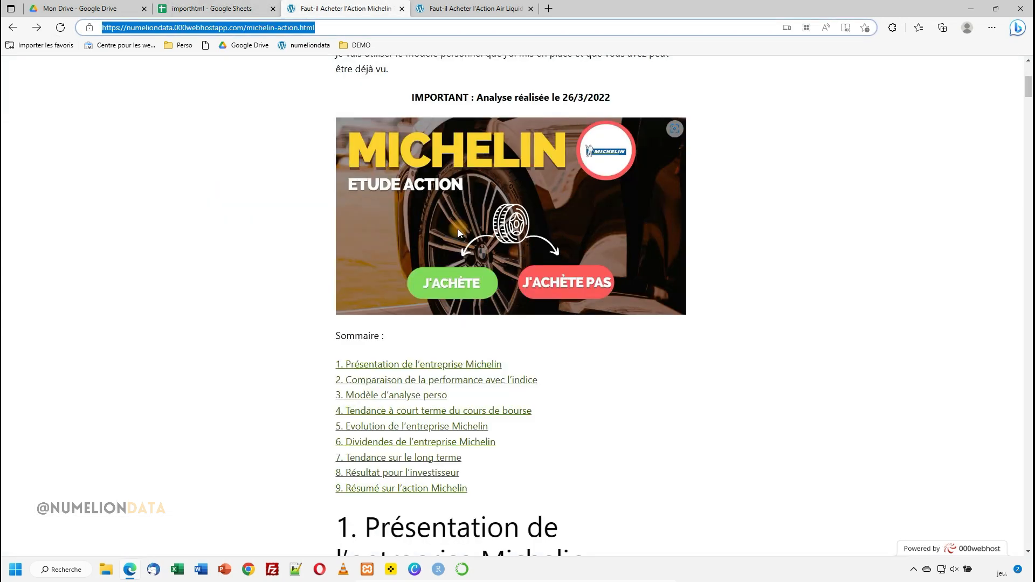
scroll(455, 237, down, 4)
scroll(452, 247, down, 6)
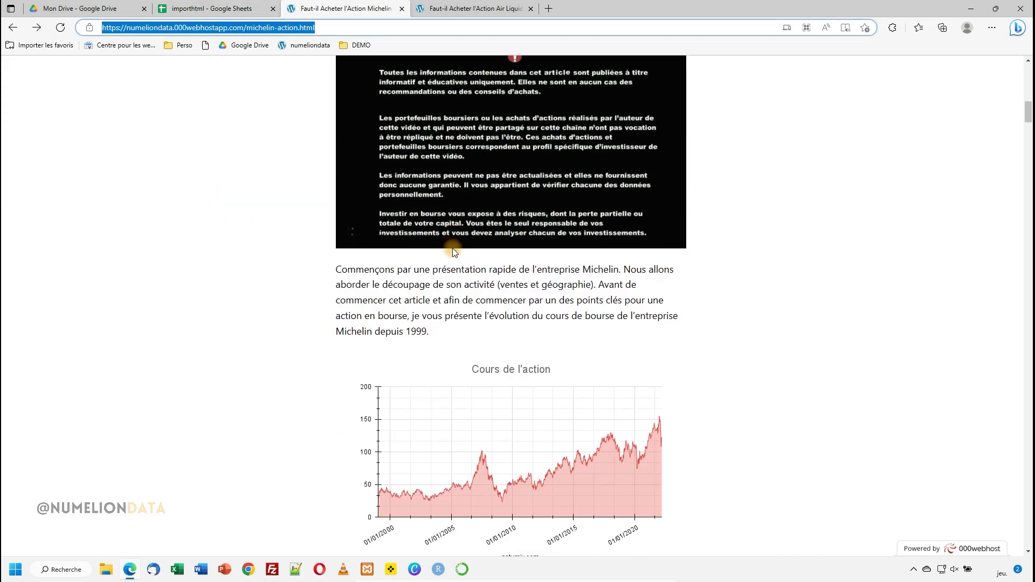
scroll(452, 248, down, 8)
drag(355, 213, 423, 242)
click(423, 242)
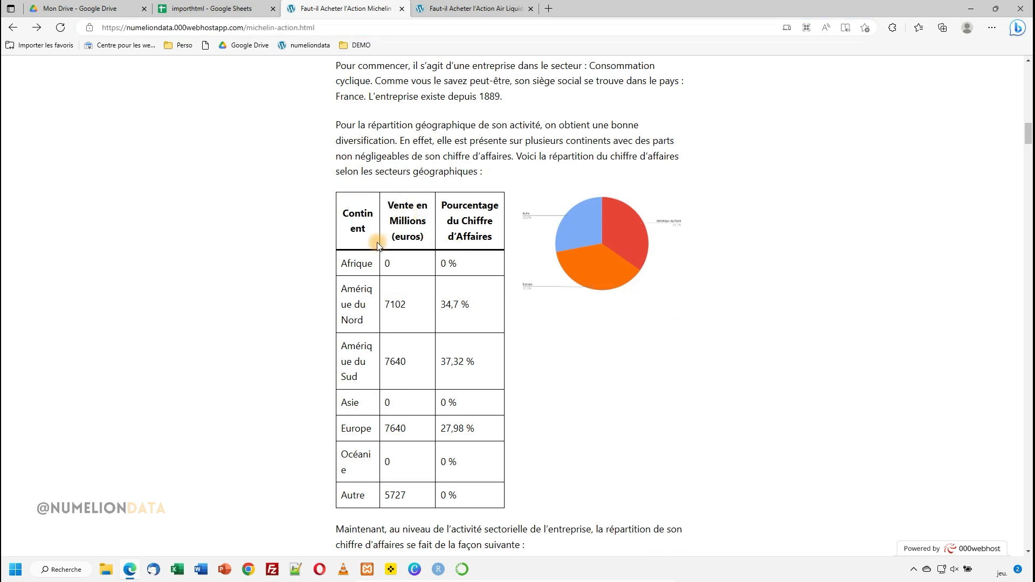
- Look through the Michelin article, from the continent sales table to the dividend table in section 6, for other tables to import
drag(356, 290, 396, 464)
scroll(474, 112, down, 6)
scroll(474, 123, up, 6)
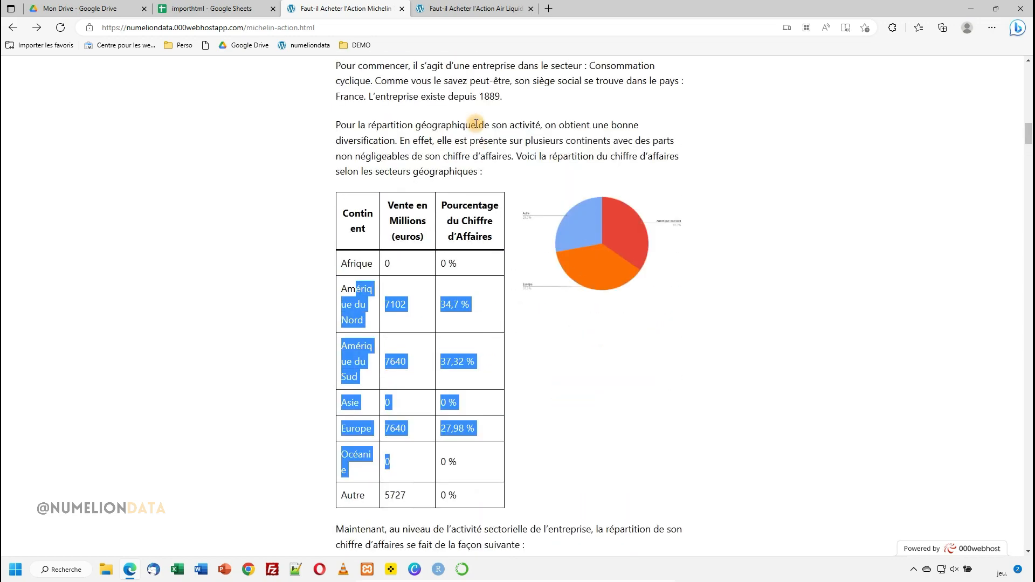
click(477, 124)
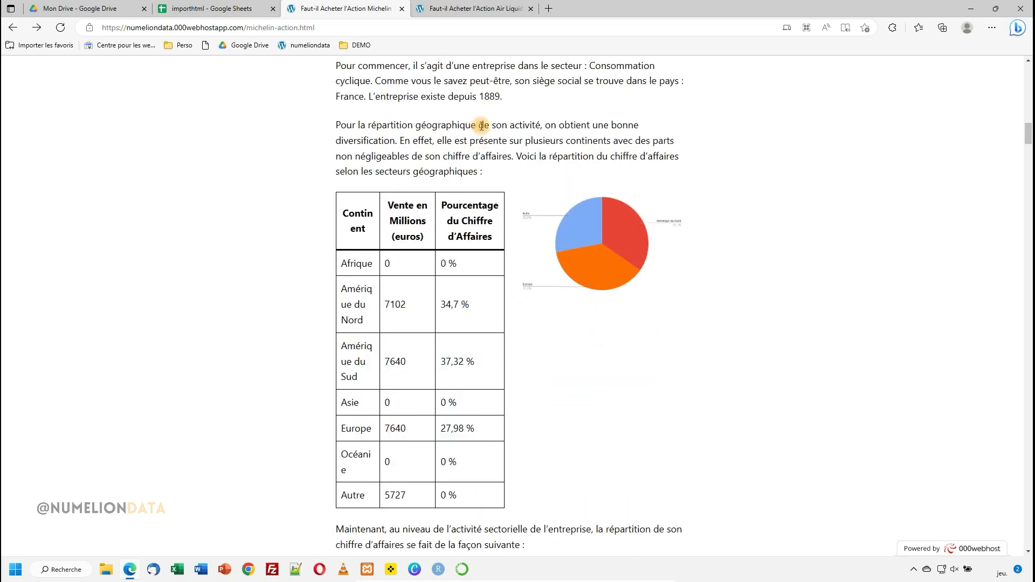
scroll(511, 179, down, 20)
scroll(514, 179, down, 20)
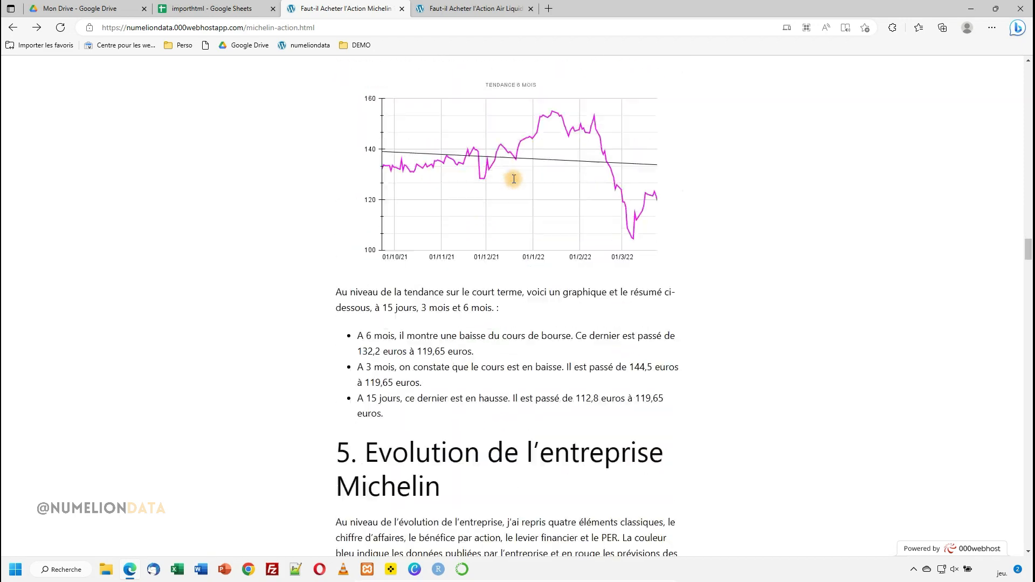
scroll(512, 179, down, 15)
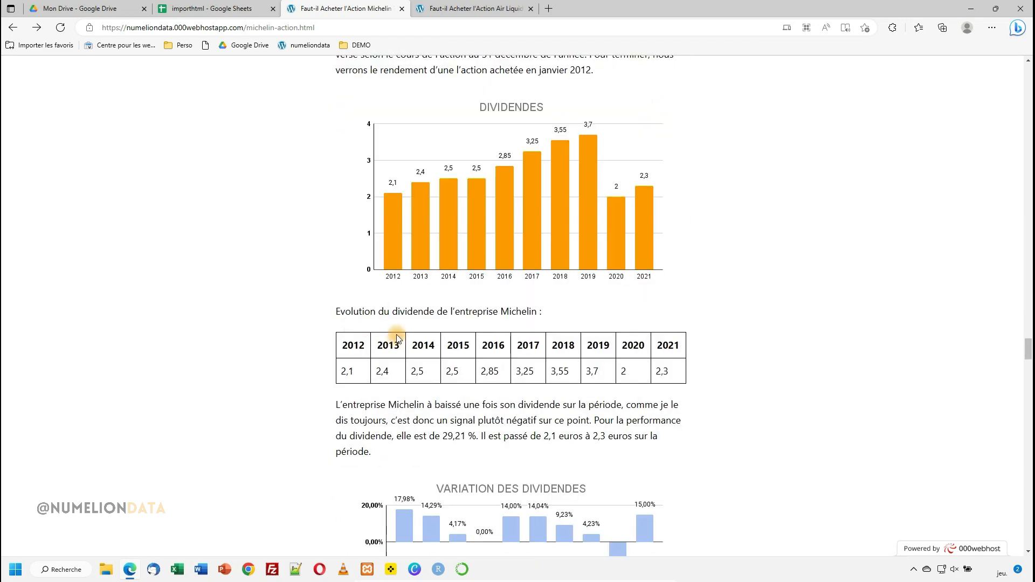
scroll(396, 338, up, 4)
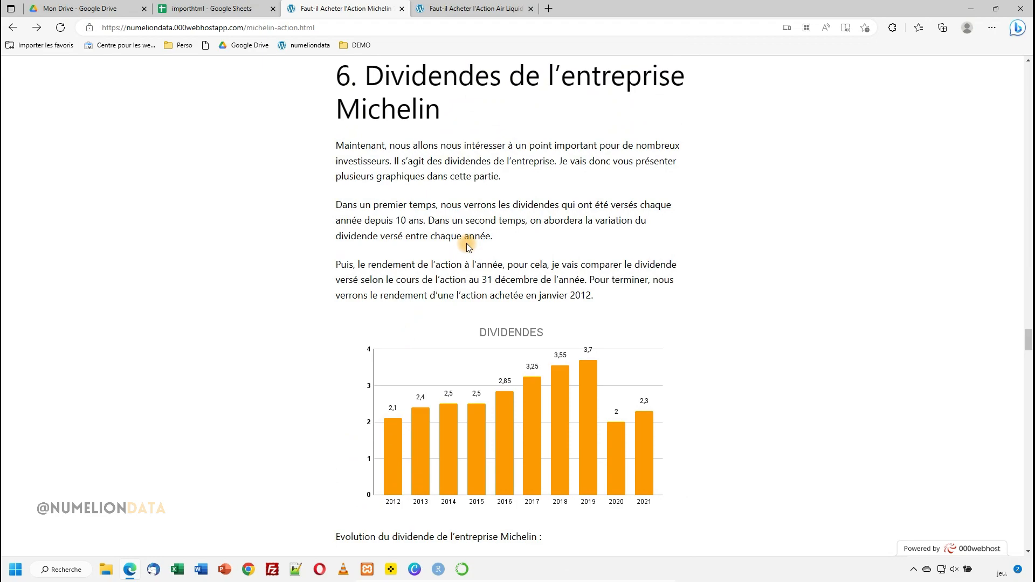
scroll(467, 243, up, 6)
scroll(542, 254, down, 13)
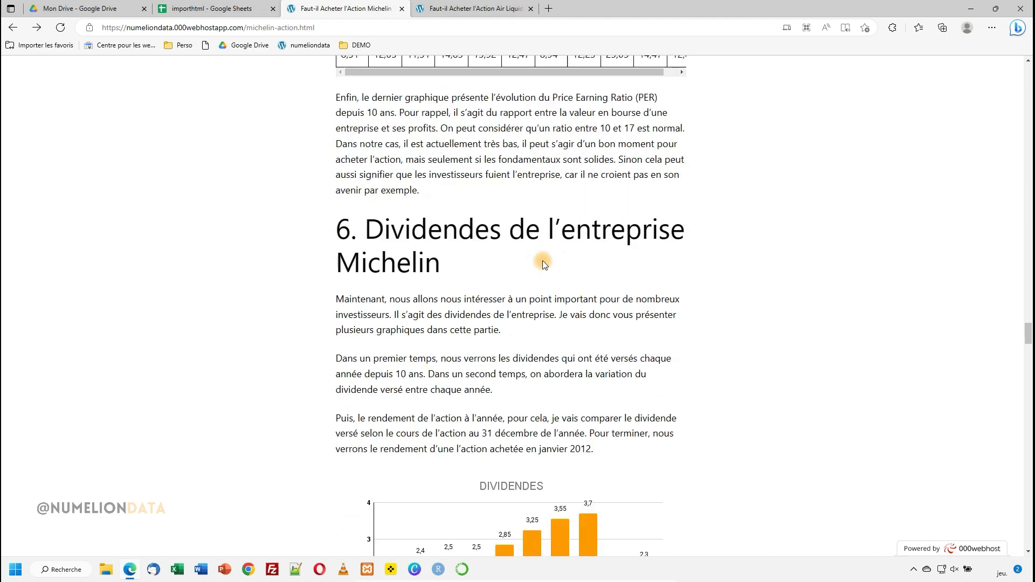
- Set the index in B6 of the importhtml spreadsheet to 3 to import a different table from the article
click(218, 8)
click(165, 302)
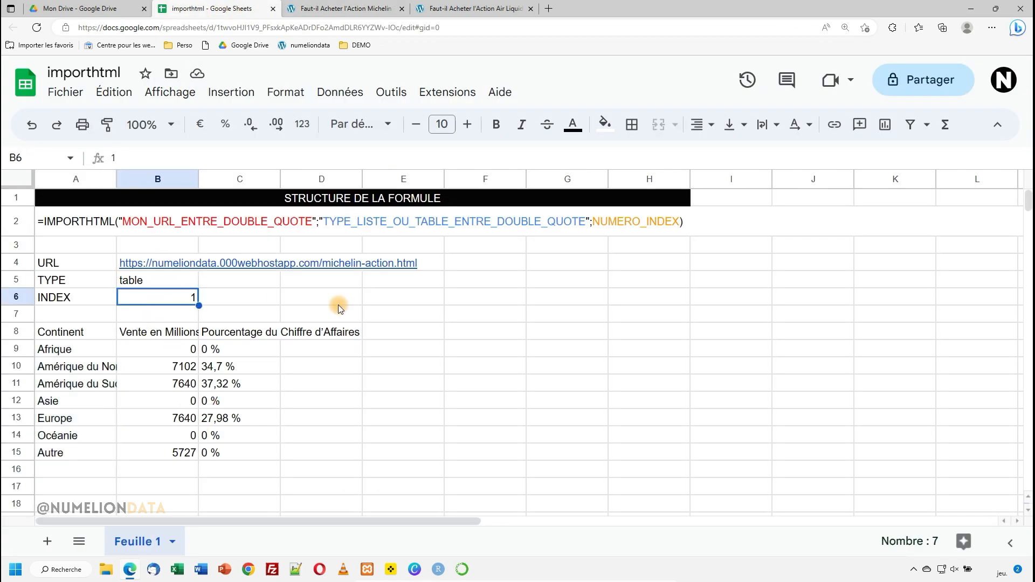
text(3)
key(Return)
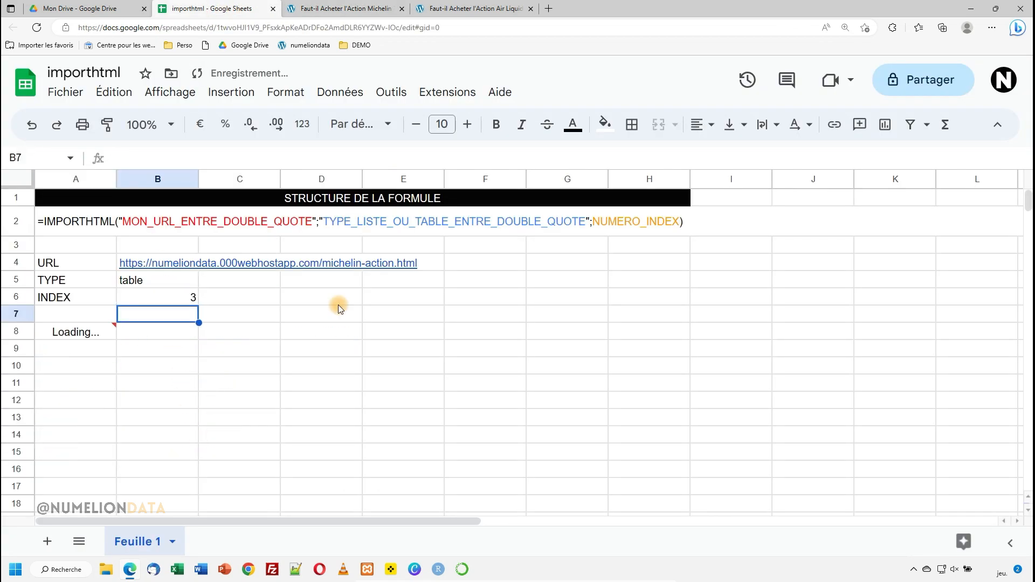
click(341, 8)
click(207, 8)
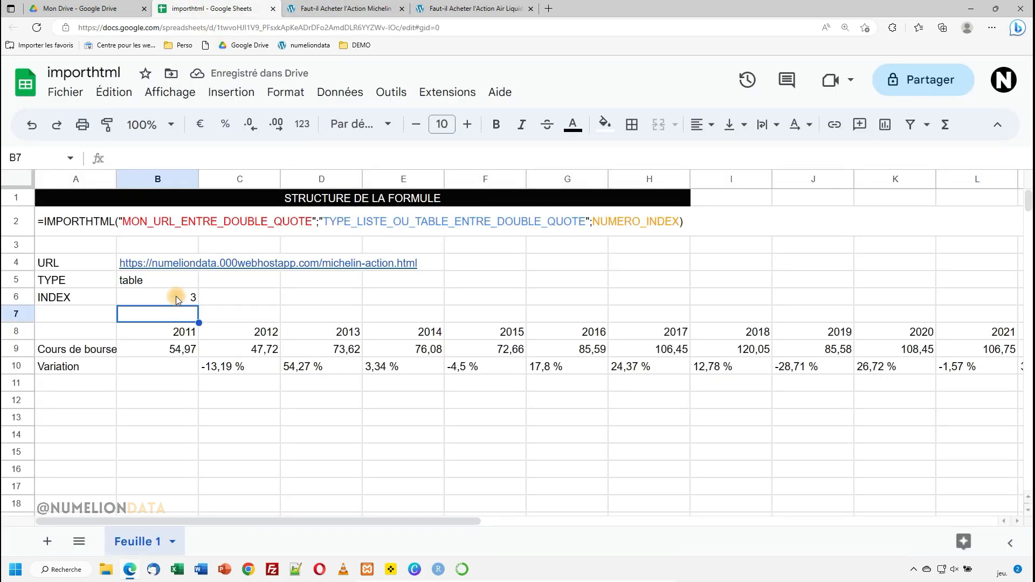
- Set the index in B6 to 10 to try importing the dividend table
click(162, 300)
text(10)
key(Return)
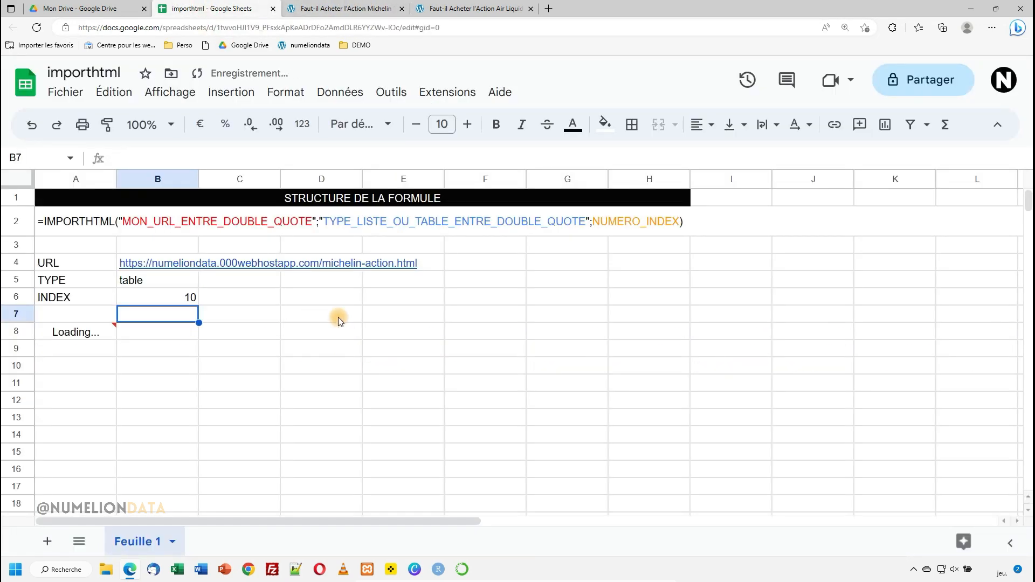
- Switch to the Michelin article page and open the browser's developer tools on it
click(322, 9)
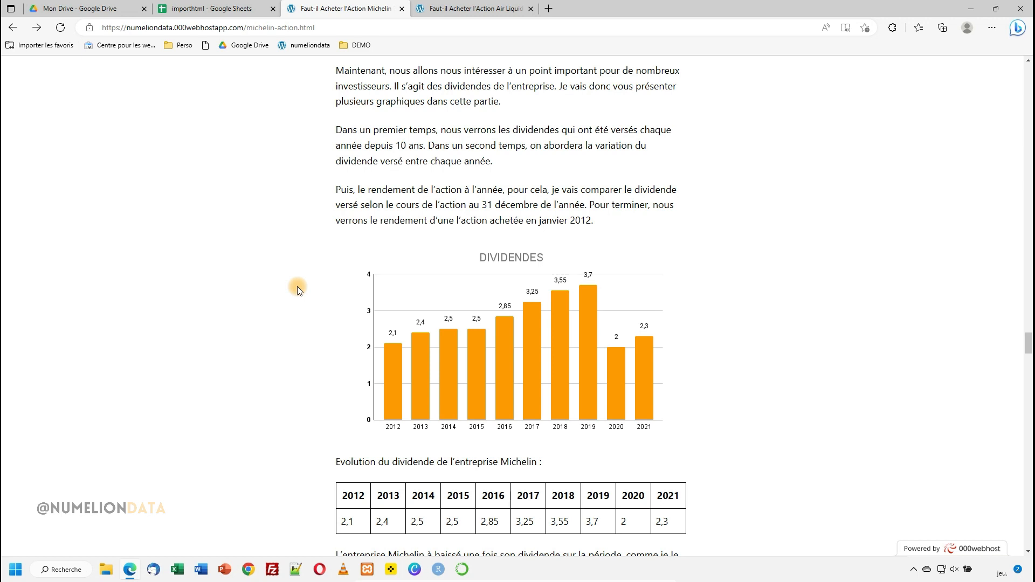
key(F12)
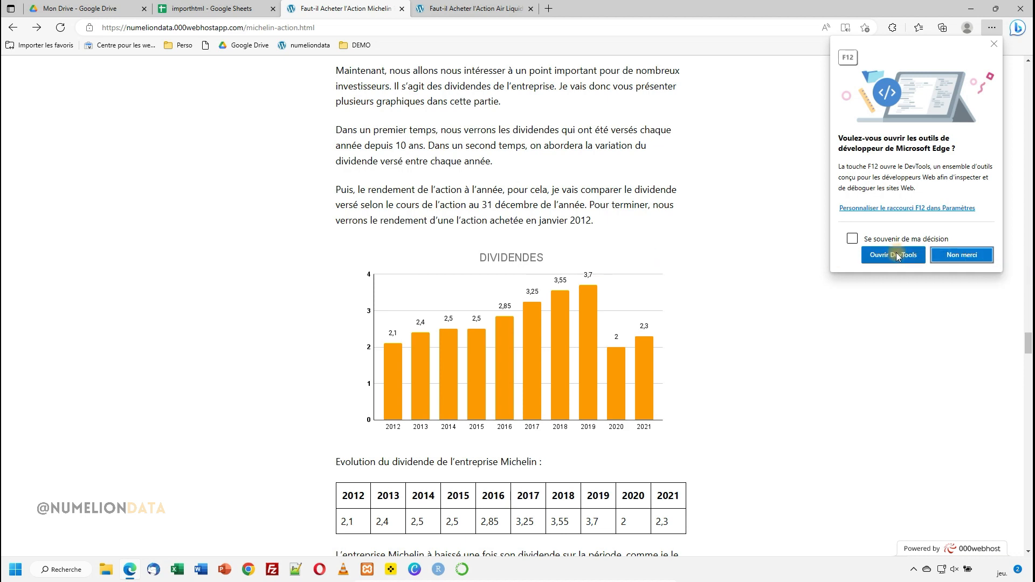
click(893, 255)
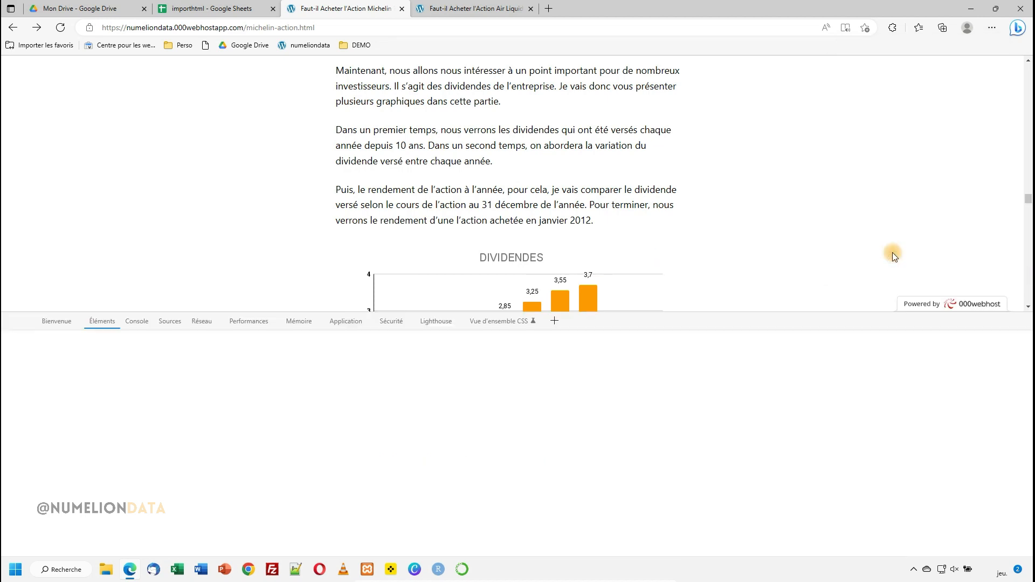
click(987, 30)
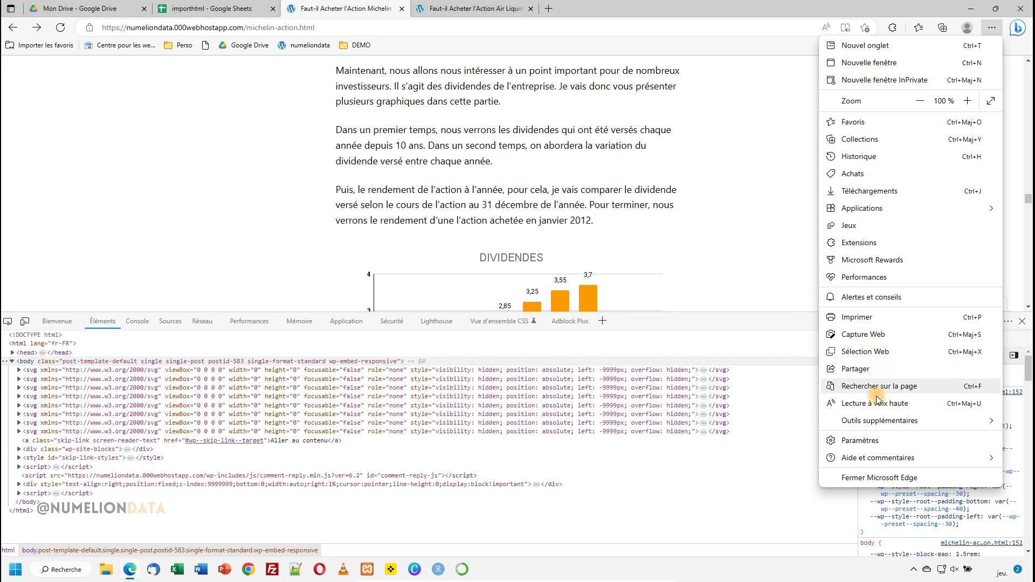
mouse_move(876, 422)
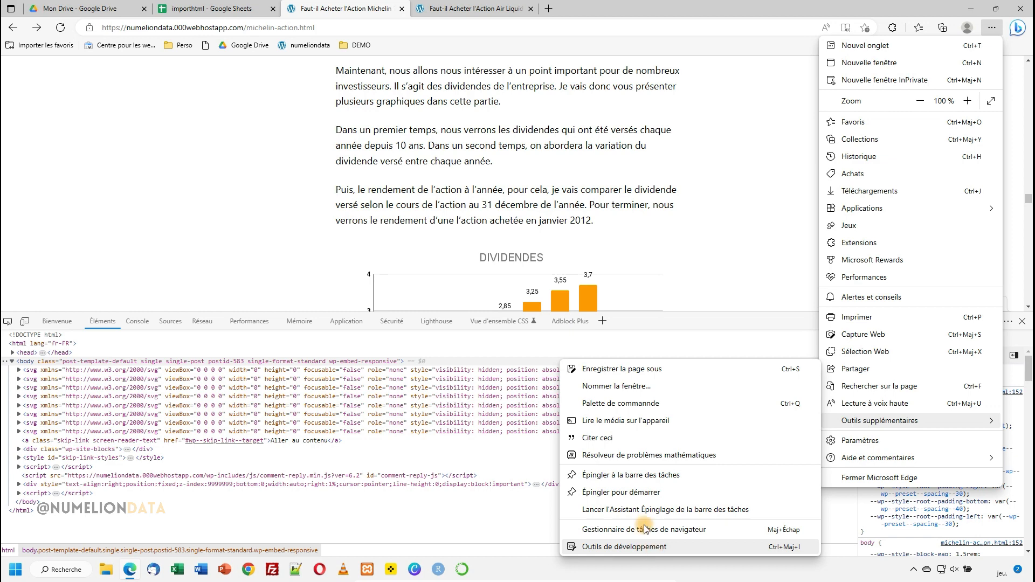
click(711, 202)
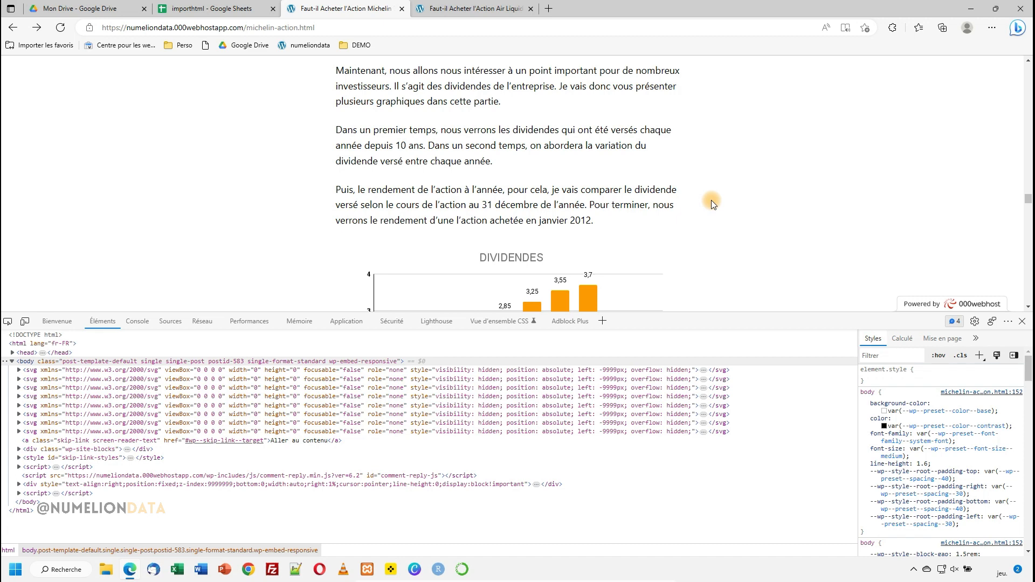
click(57, 321)
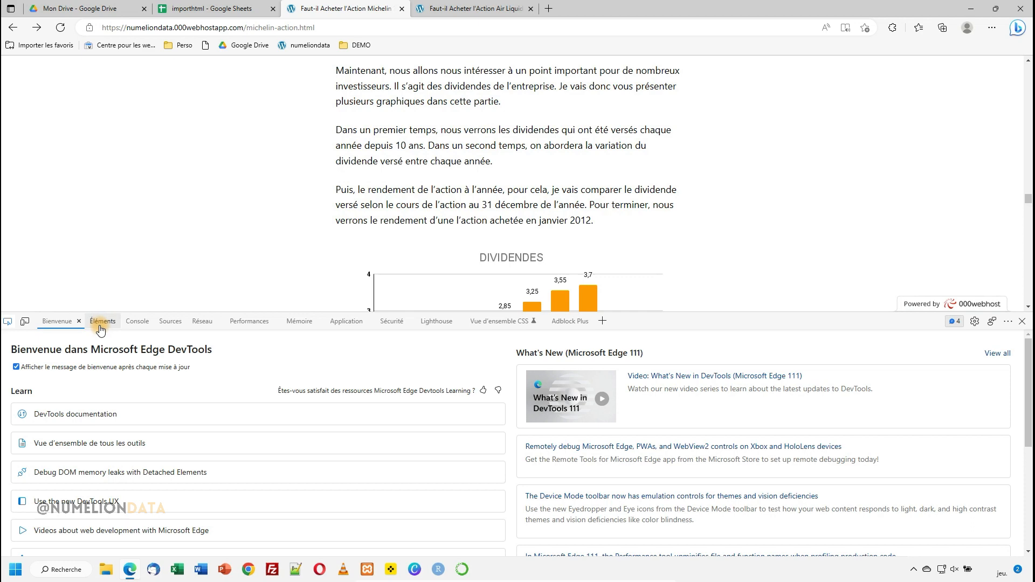
click(101, 323)
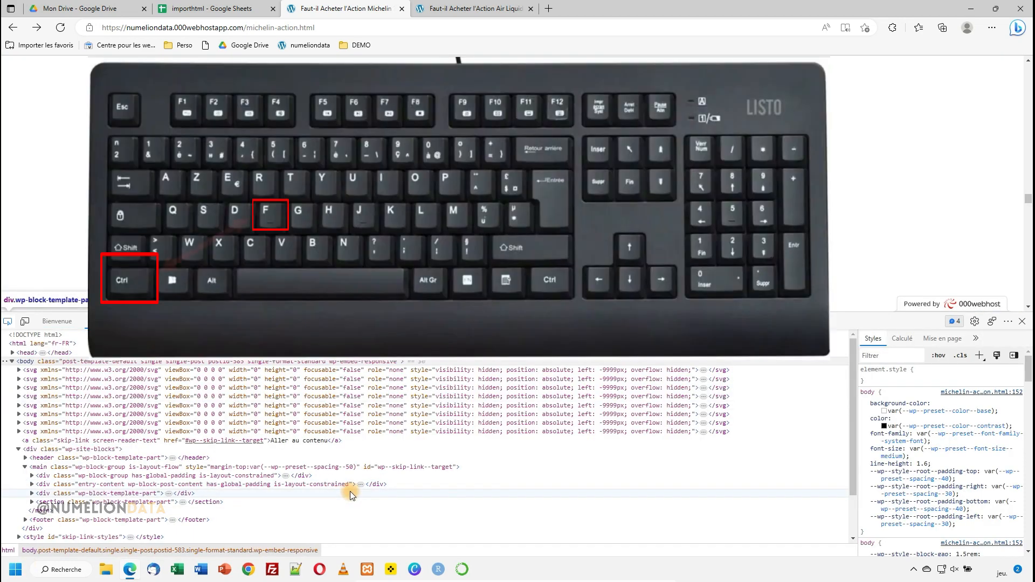
- Search the page's elements for //table and go through the matches up to the table of Michelin's dividend evolution
key(ctrl+f)
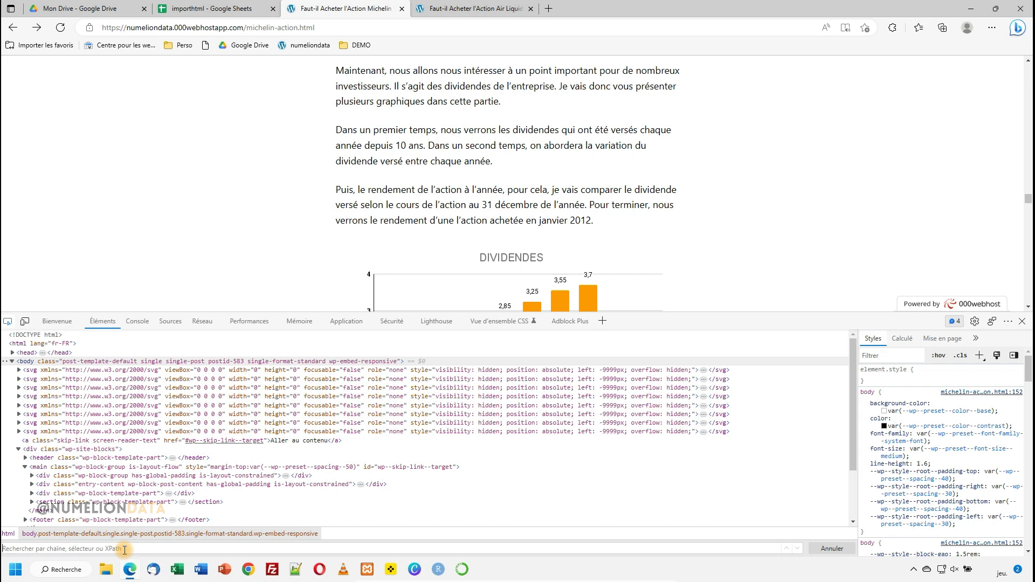
text(//table)
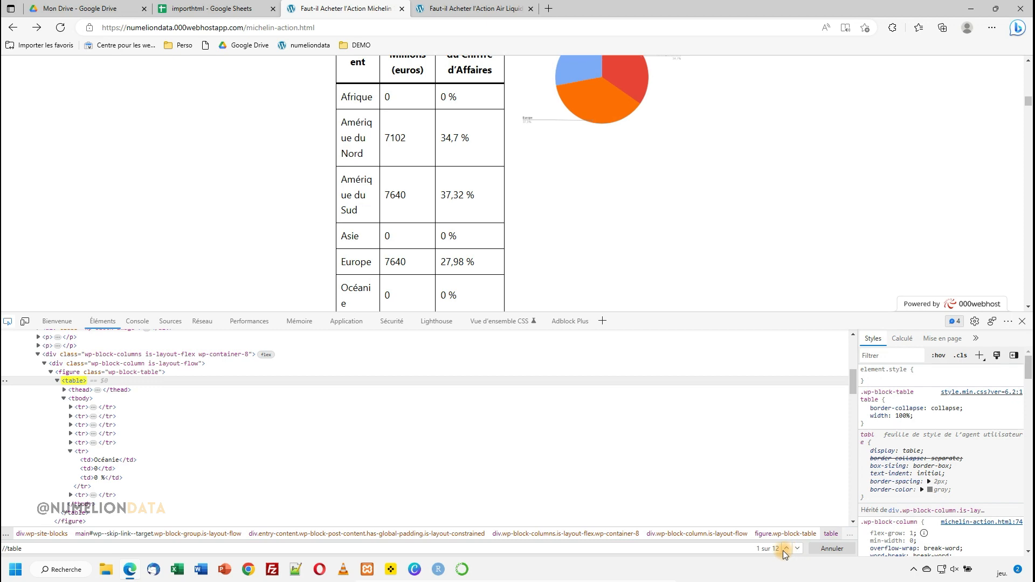
click(797, 549)
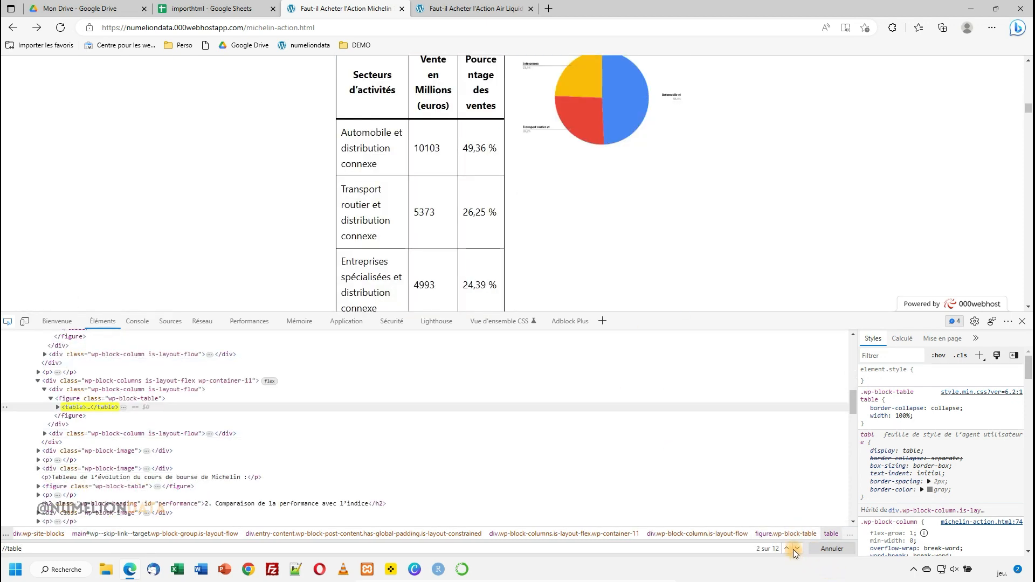
click(798, 548)
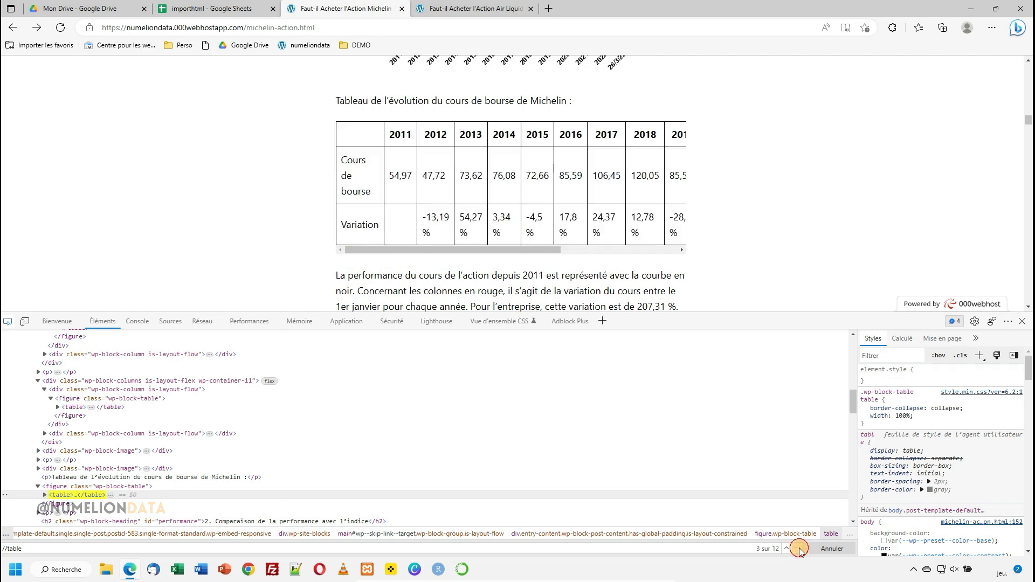
click(799, 549)
click(798, 549)
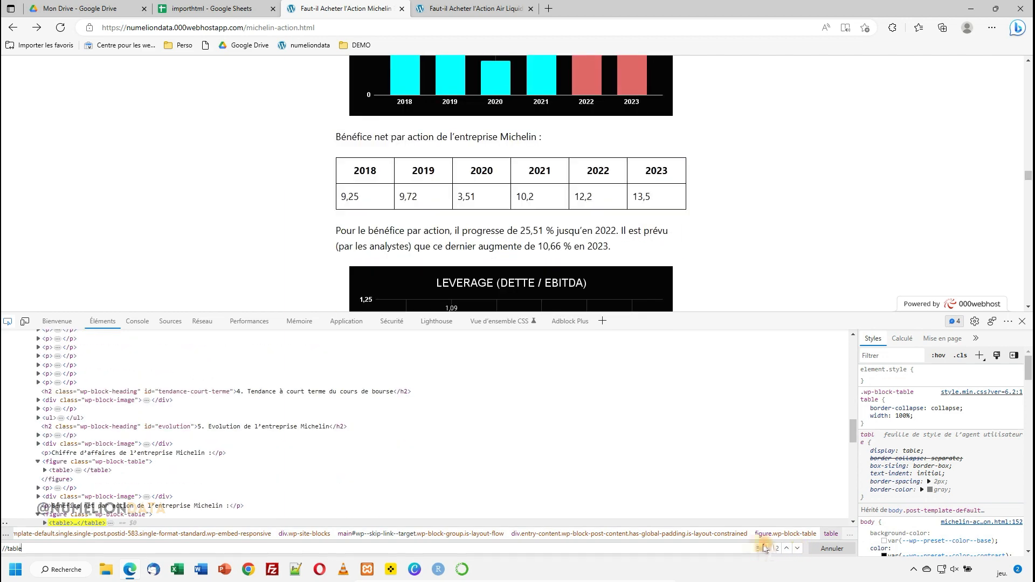
click(799, 549)
click(799, 549)
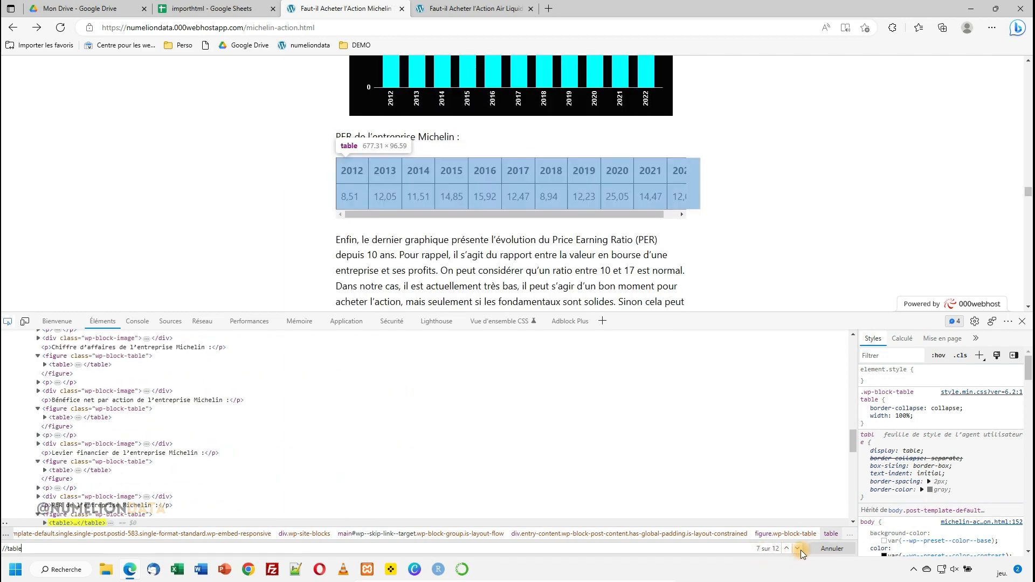
click(798, 549)
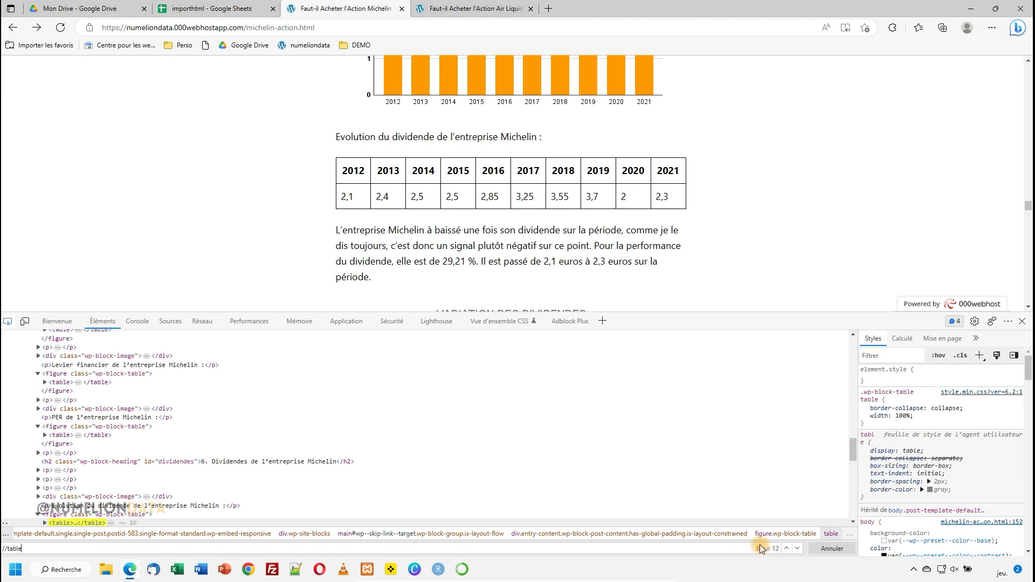
key(ctrl+shift+c)
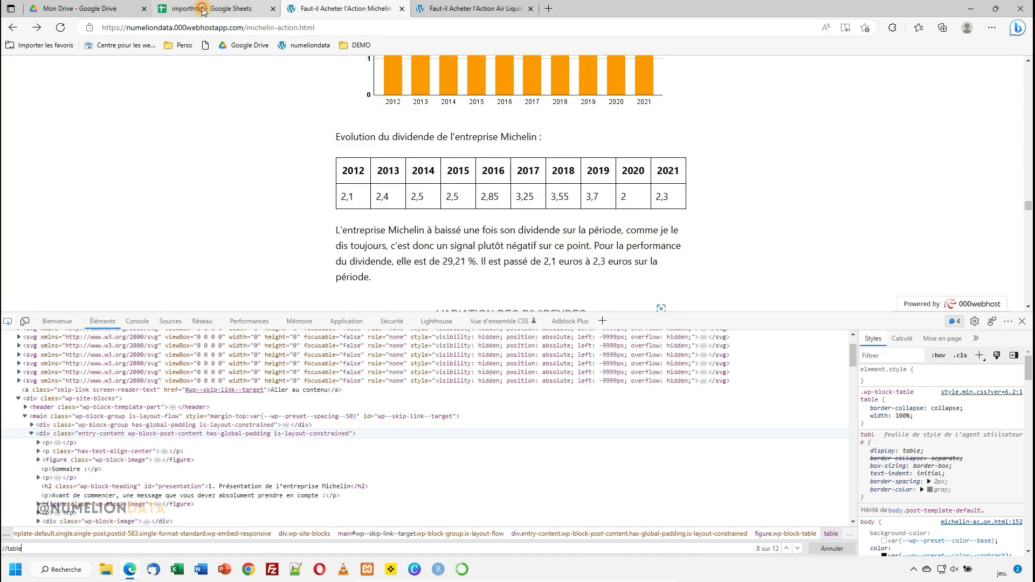
- Set the index in B6 of the spreadsheet to 8, the dividend table's match number, and examine the imported range A8:J9
click(203, 9)
click(190, 297)
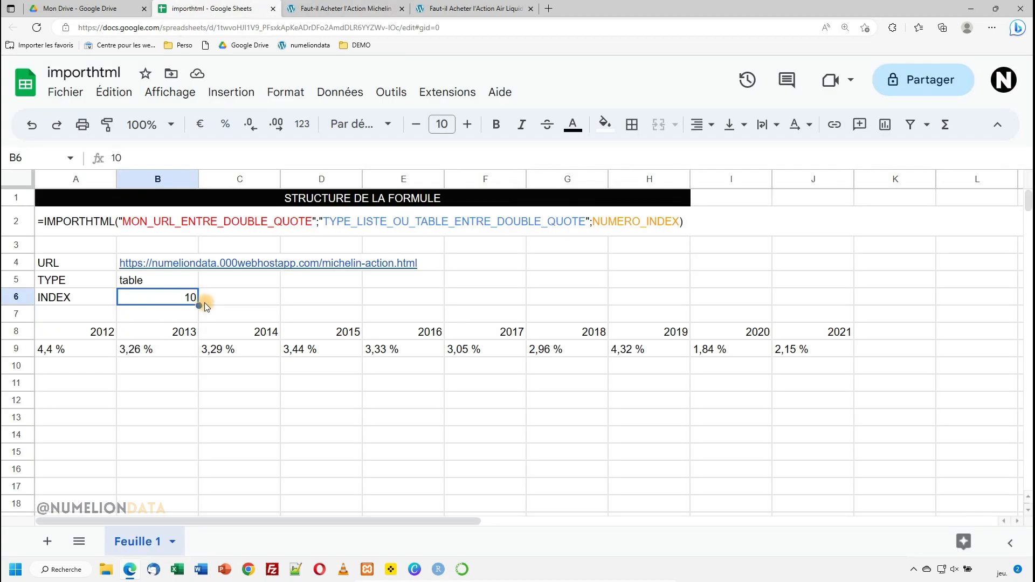
text(8)
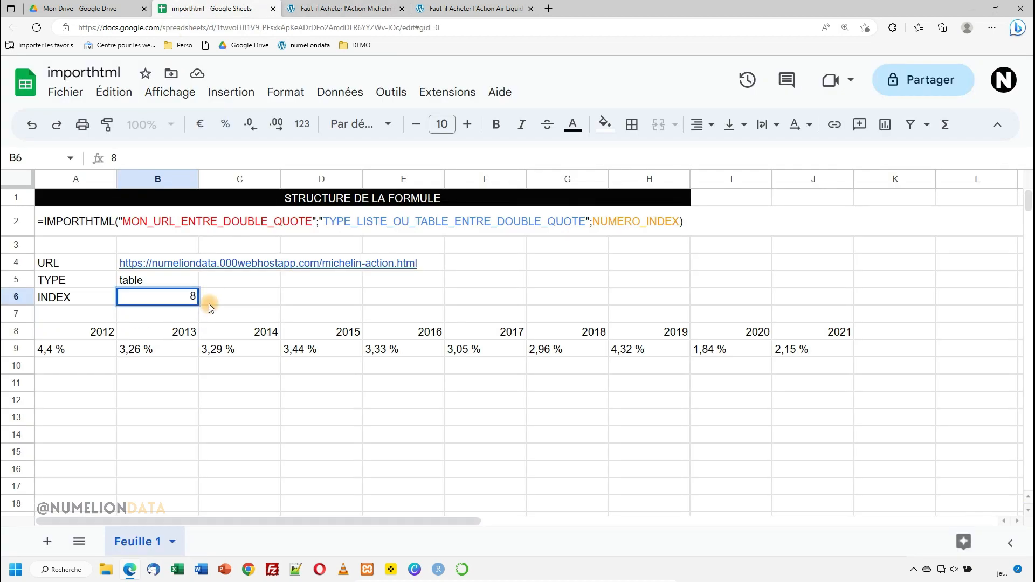
click(293, 10)
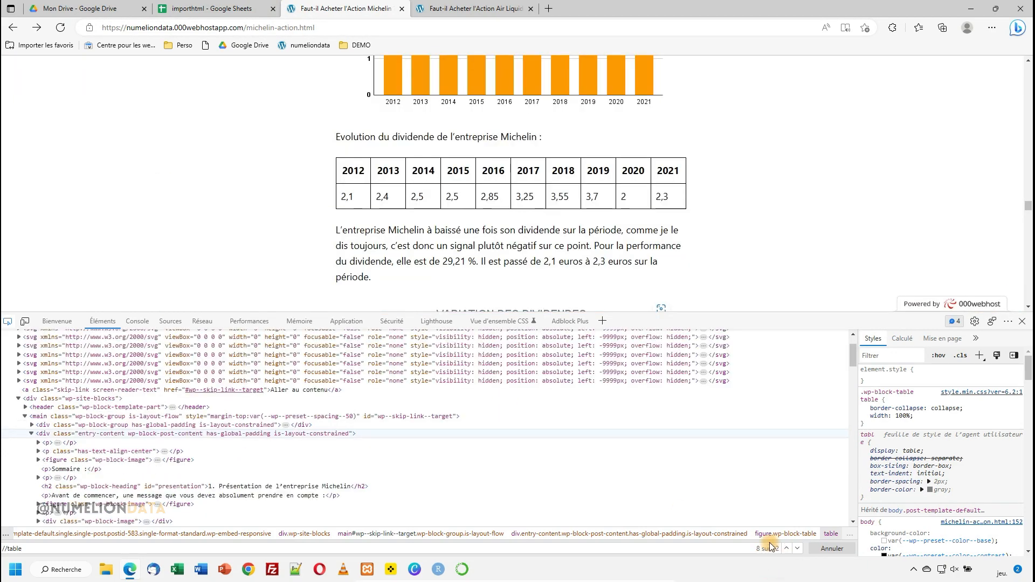
click(227, 19)
key(Return)
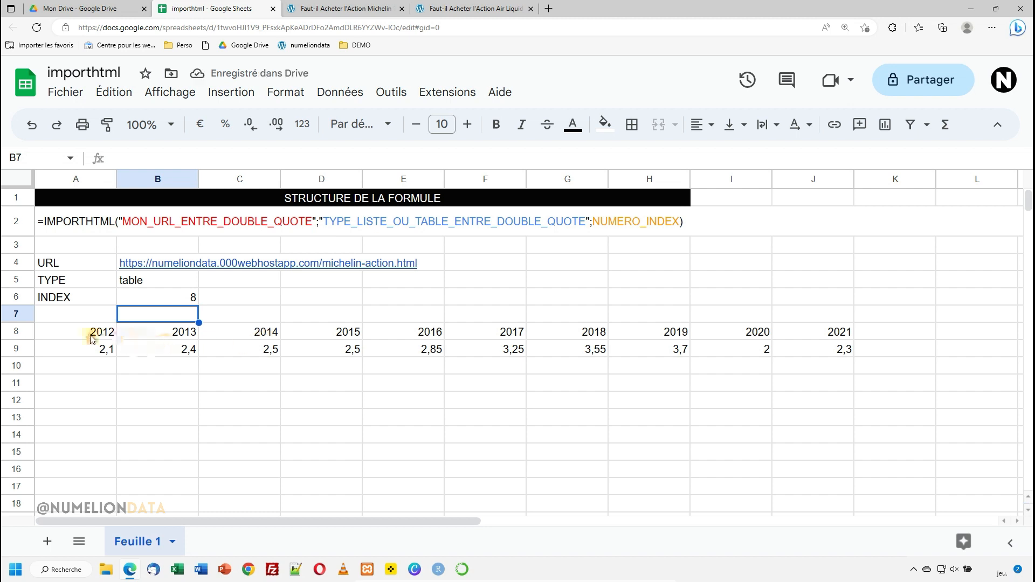
click(89, 335)
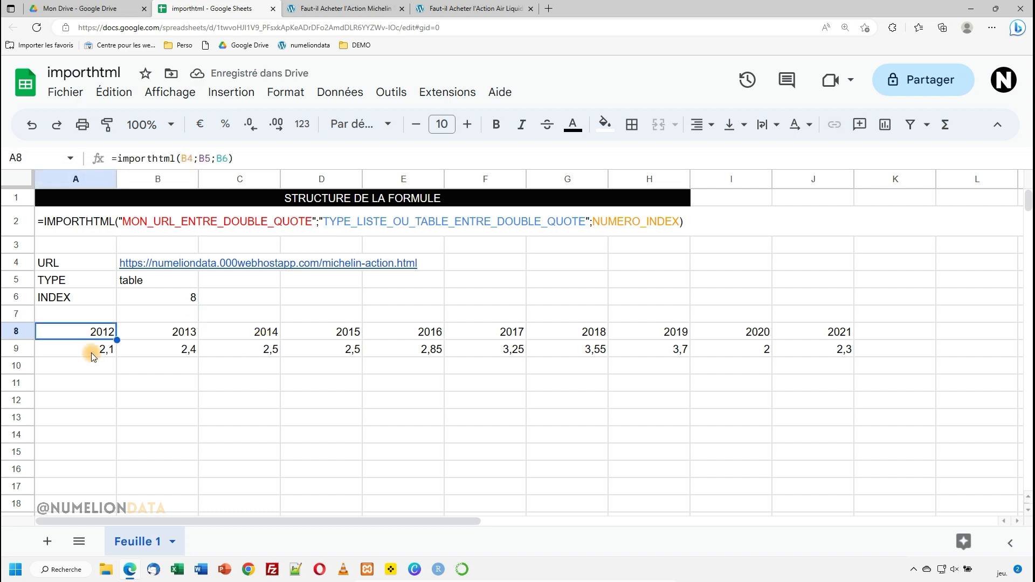
drag(87, 335, 850, 350)
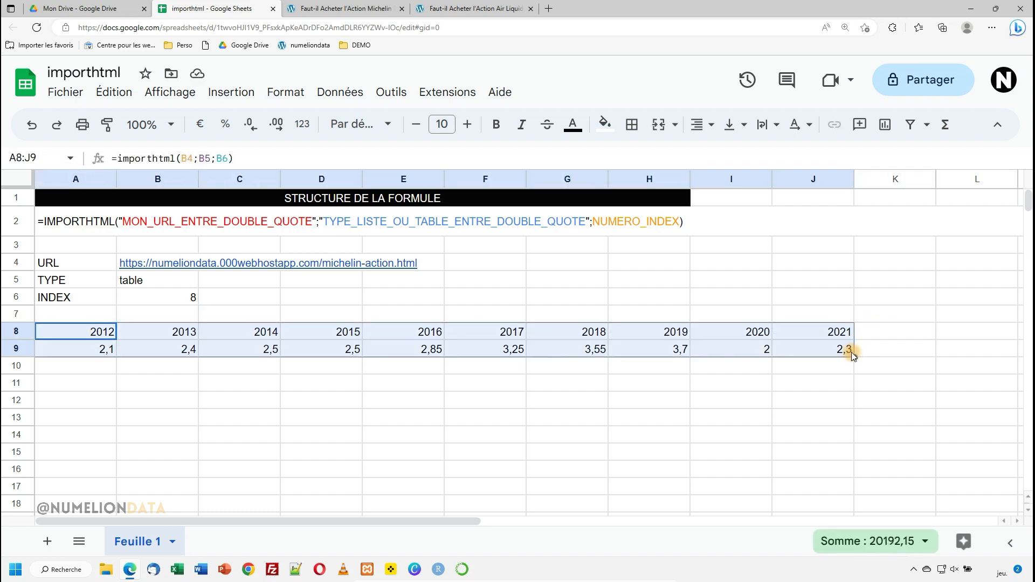
- Try index 13 in B6 and inspect what the import formula in A8 returns
click(170, 302)
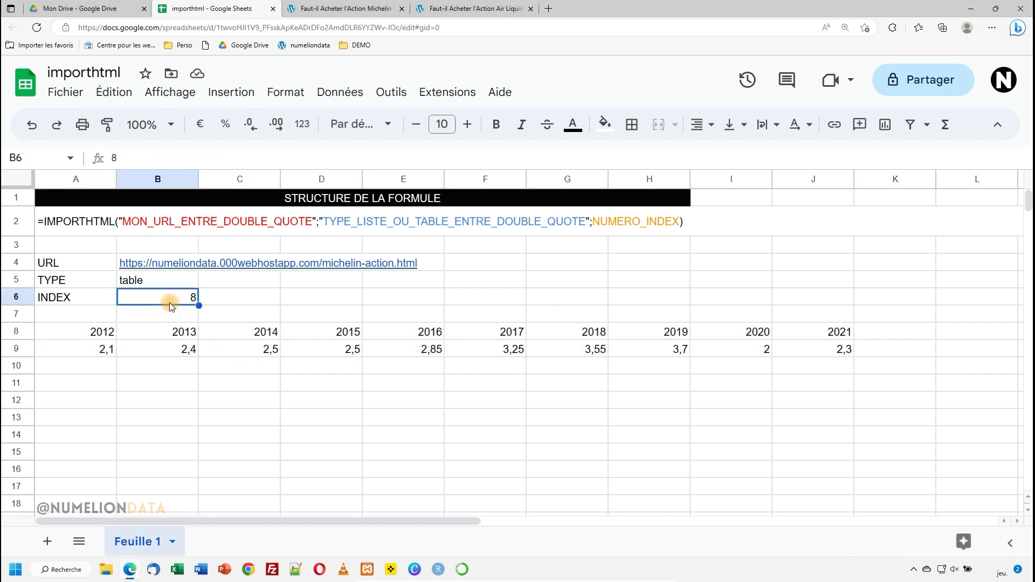
double_click(169, 303)
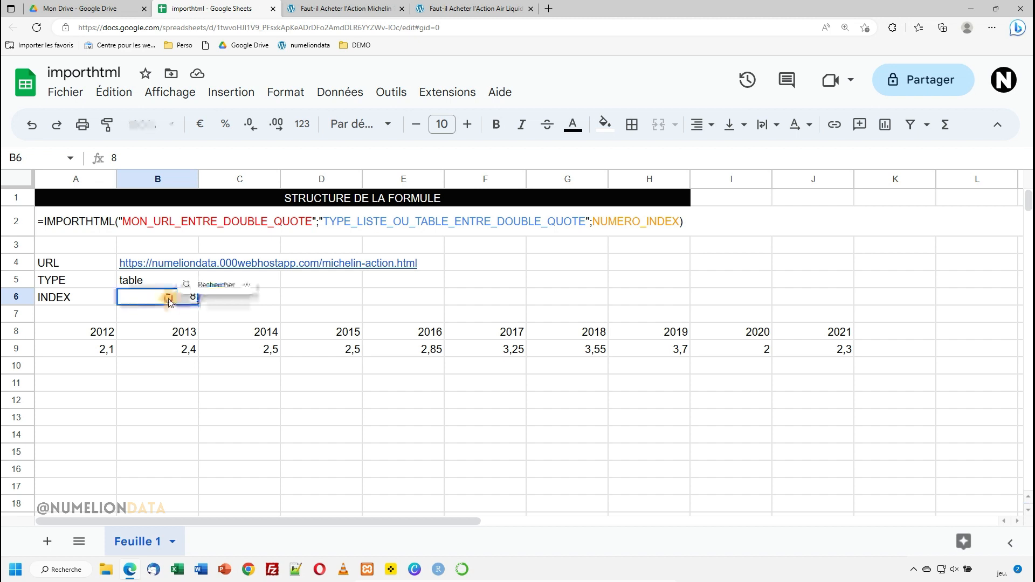
text(13)
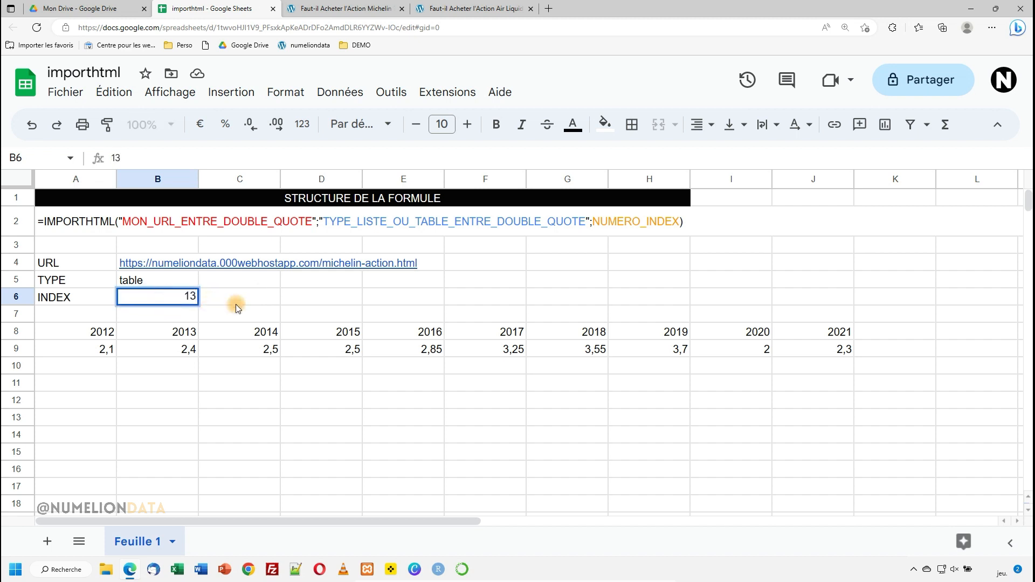
key(Return)
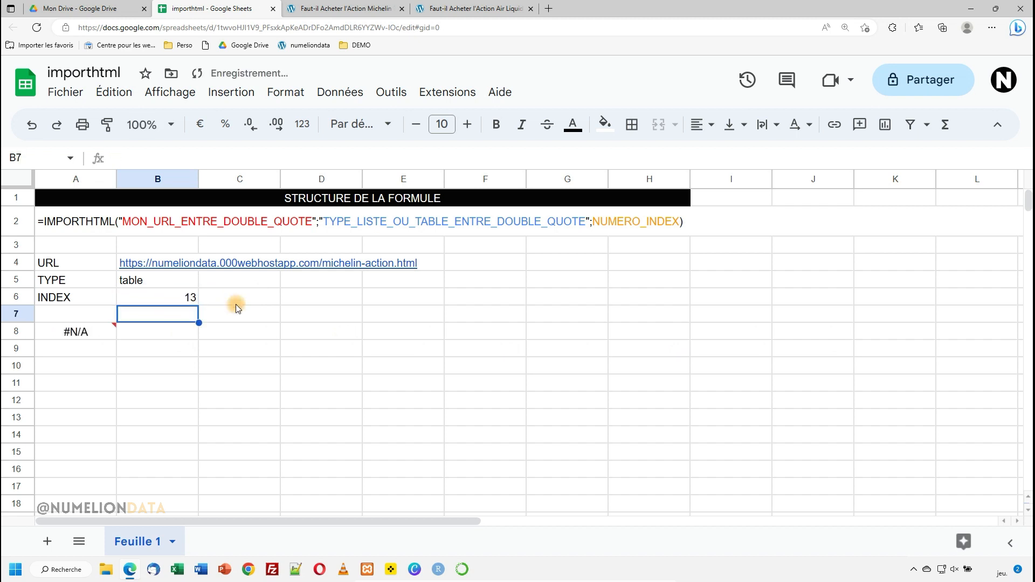
click(67, 327)
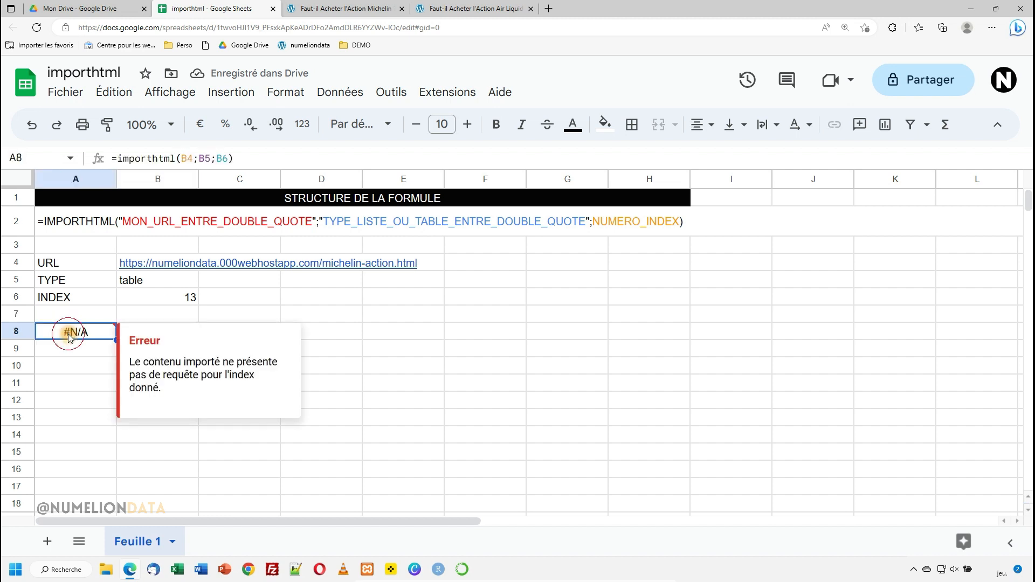
- Set the index in B6 back to 8 to import the dividend table again
click(167, 300)
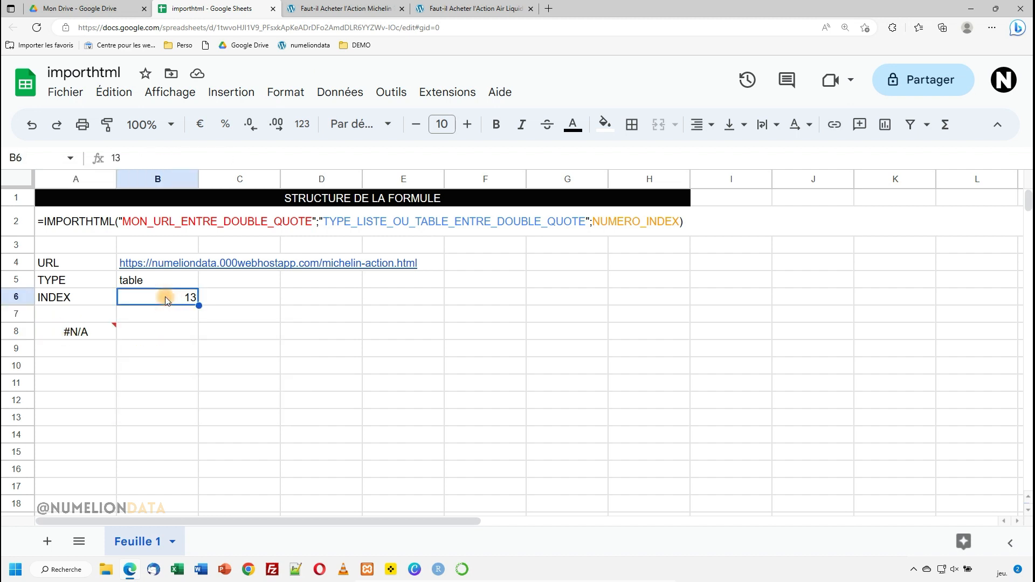
text(8)
key(Return)
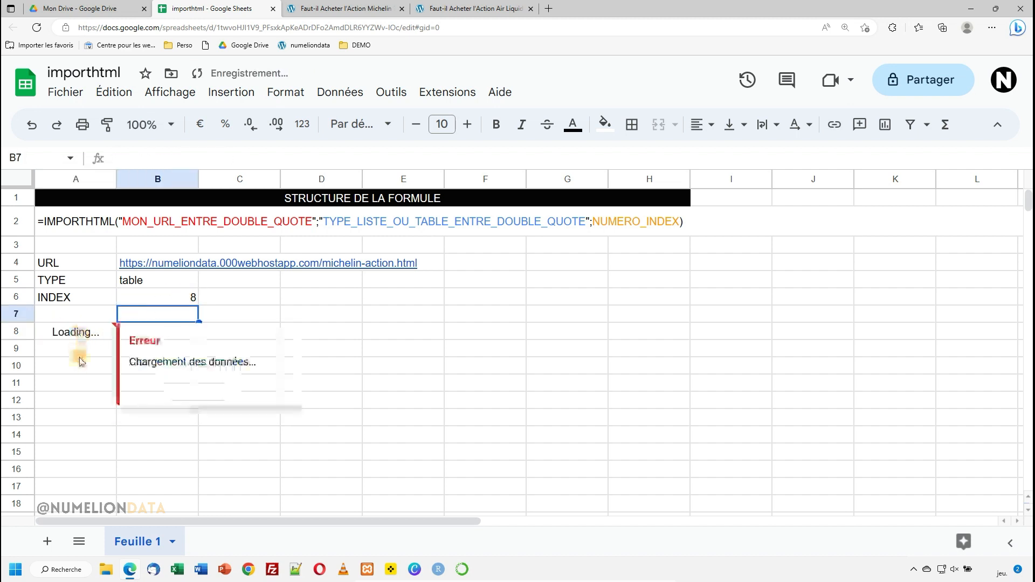
- Start an IMPORTHTML formula in A11 with empty double quotes for the URL and type arguments and an open index argument
click(73, 385)
text(=)
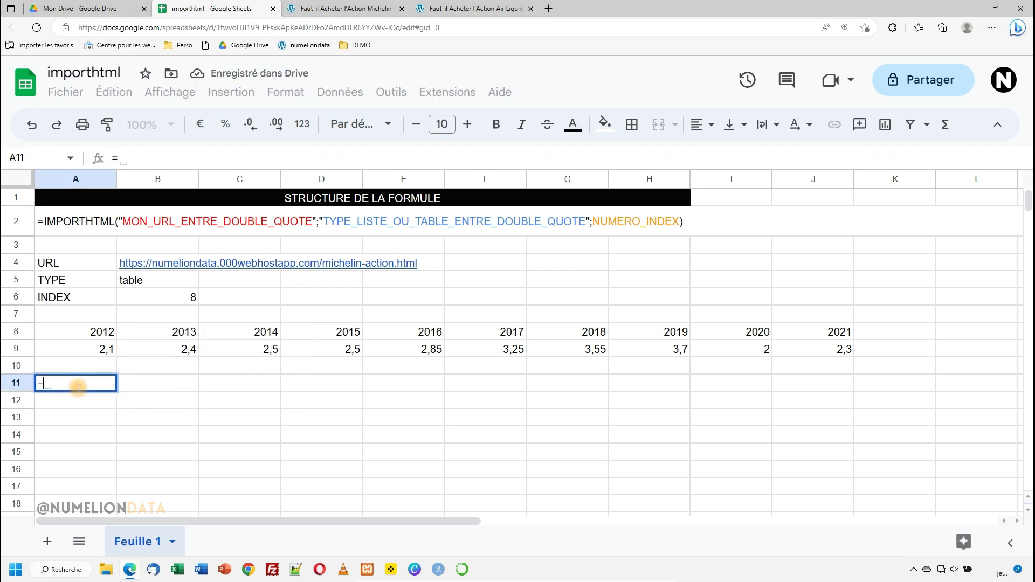
text(importhtml)
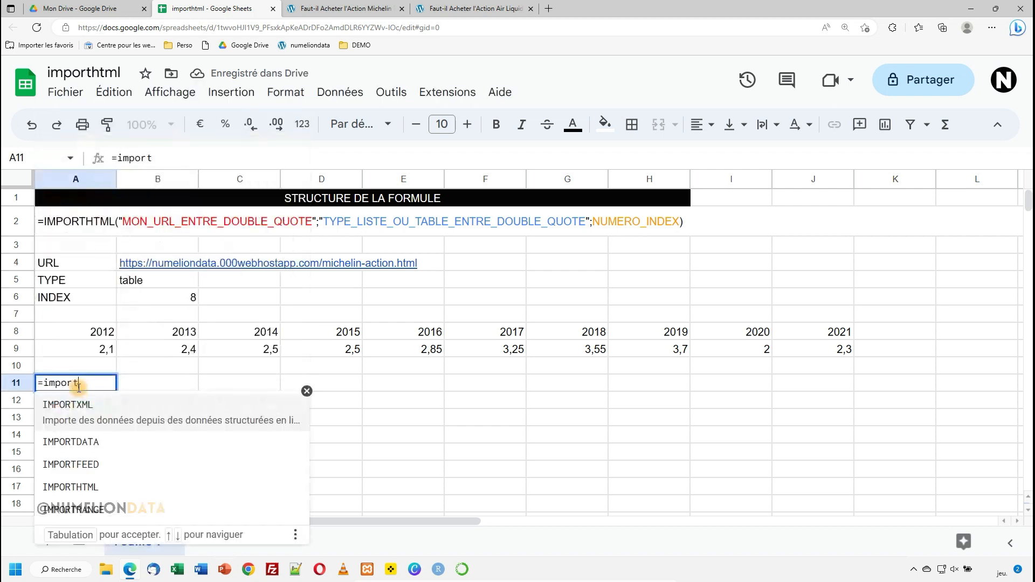
text("")
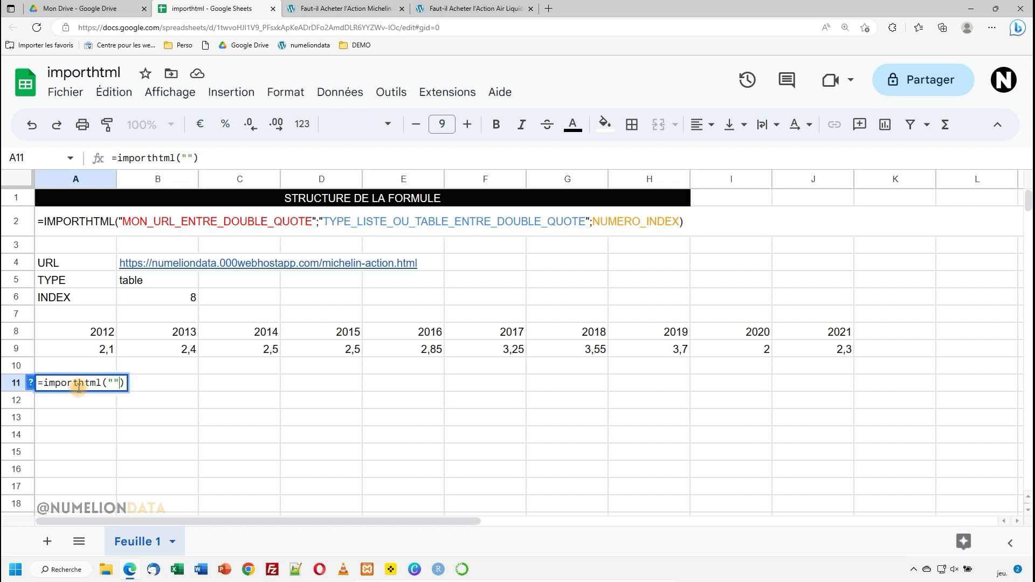
text(; )
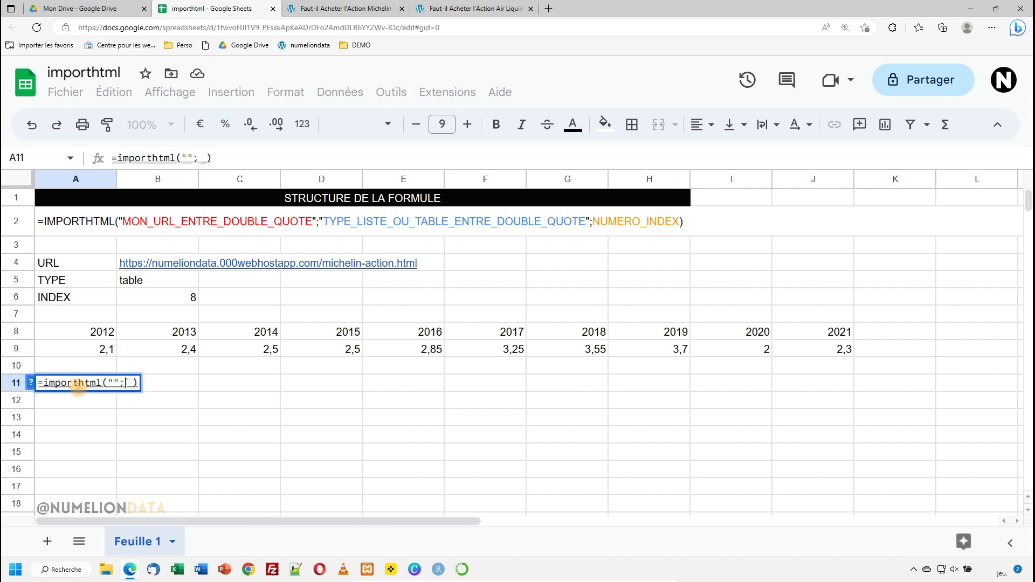
text("";)
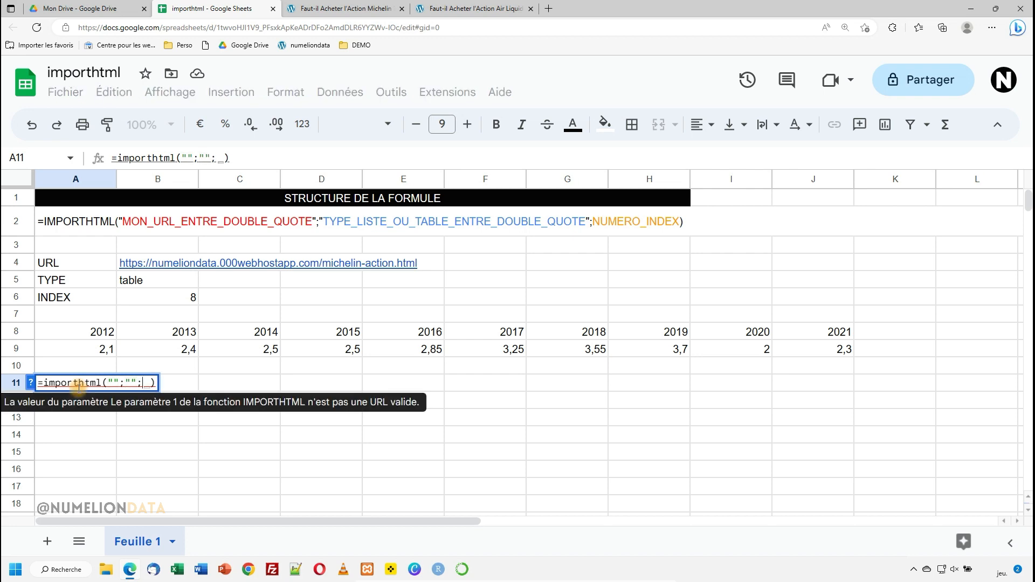
key(Delete)
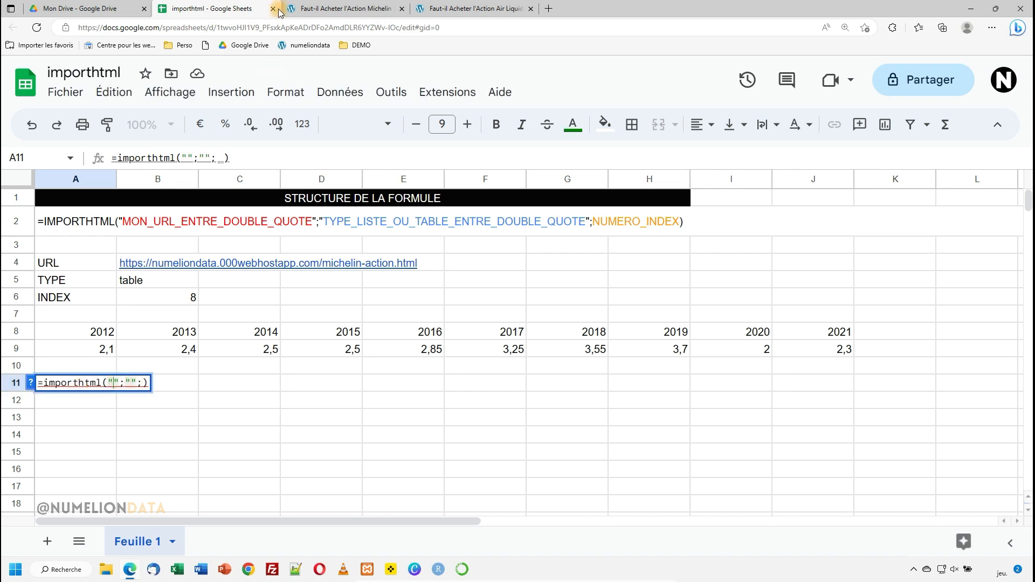
- Complete the A11 formula with the URL copied from the Michelin article page, the type "table" and the index 8
click(307, 7)
click(236, 27)
key(ctrl+c)
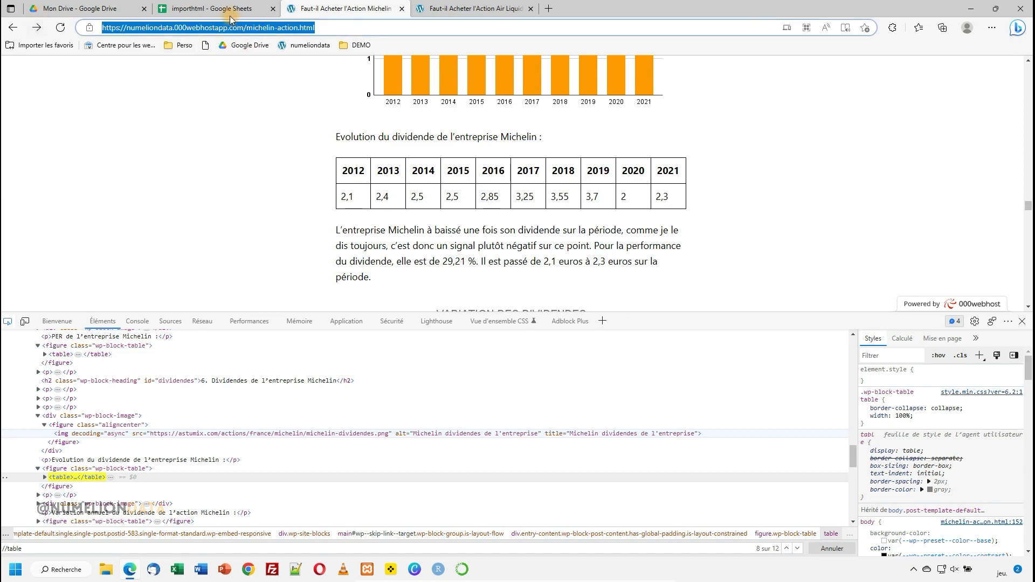
click(204, 8)
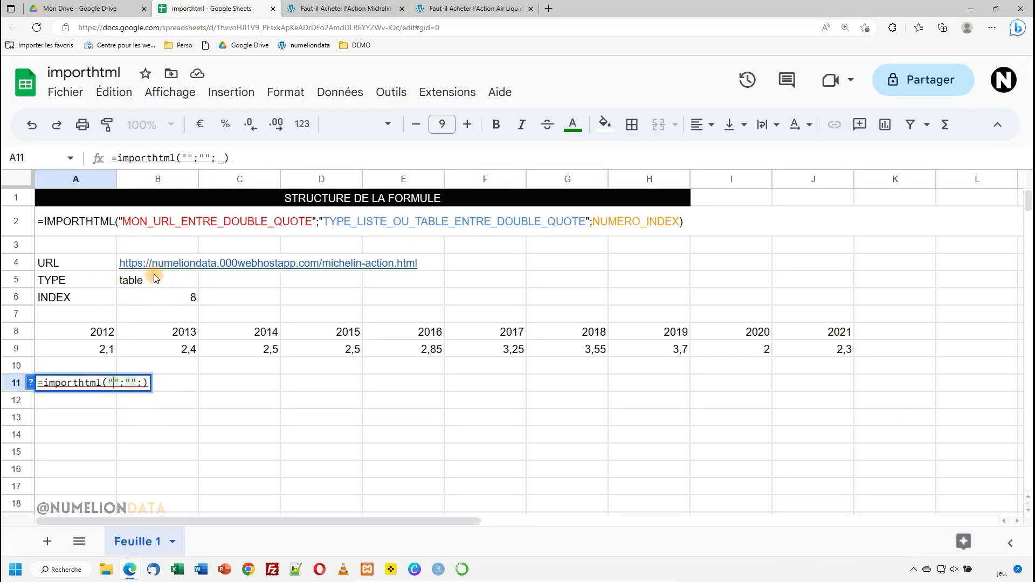
click(118, 383)
key(ctrl+v)
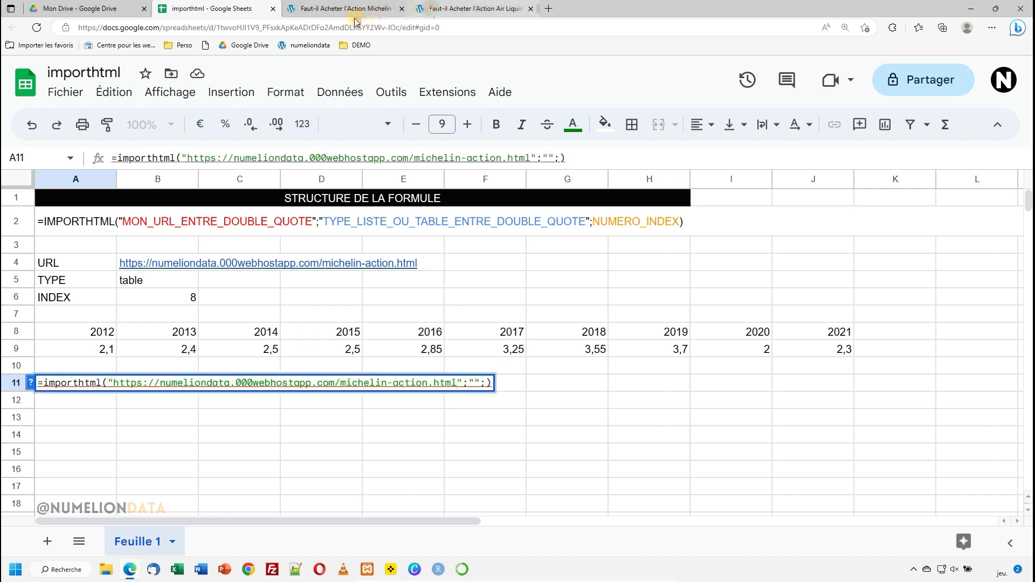
text(table)
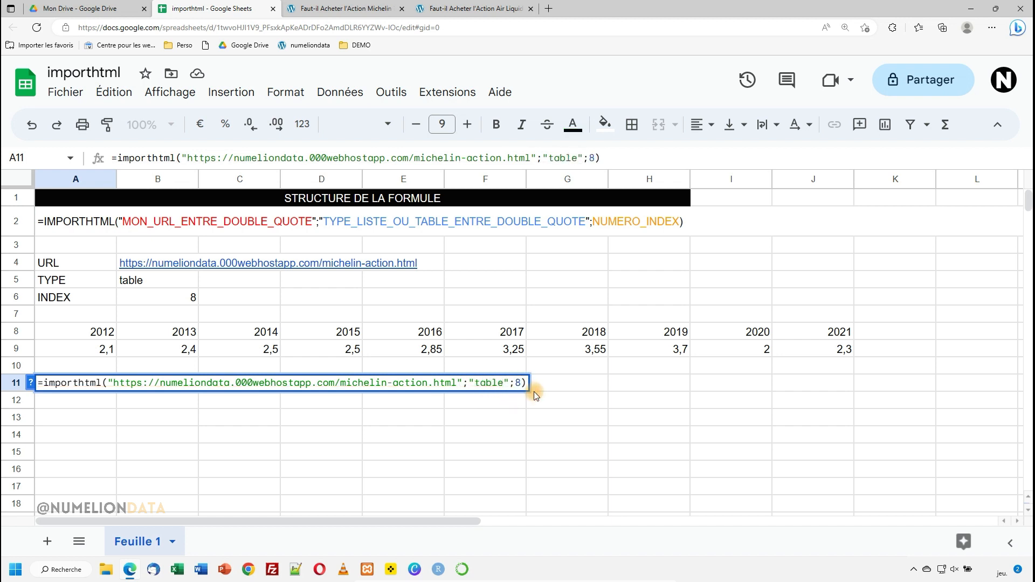
key(Return)
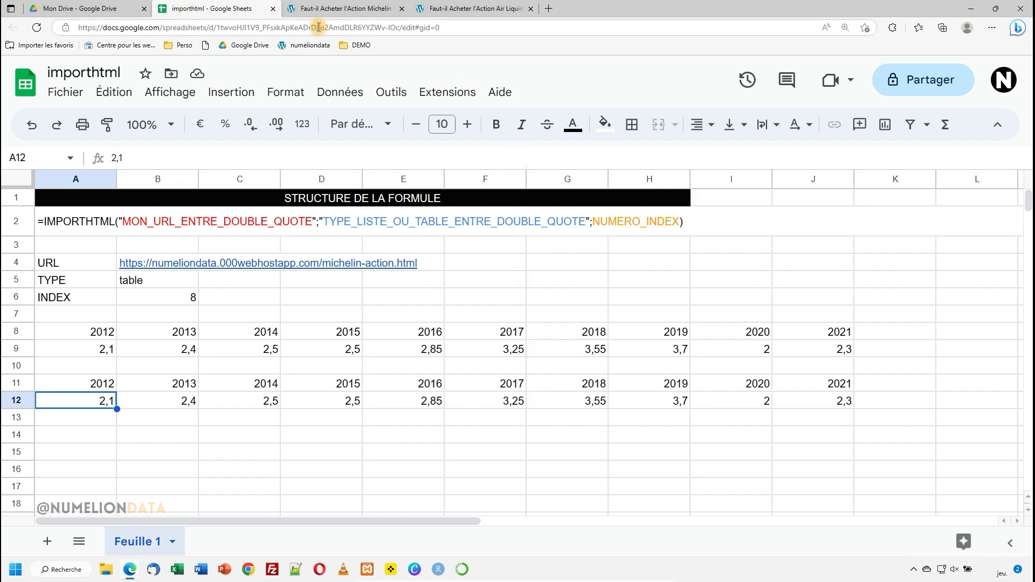
- Switch to the Michelin article page, look through it from the beginning and search its elements for //ul
click(345, 8)
scroll(432, 188, up, 5)
scroll(852, 162, up, 13)
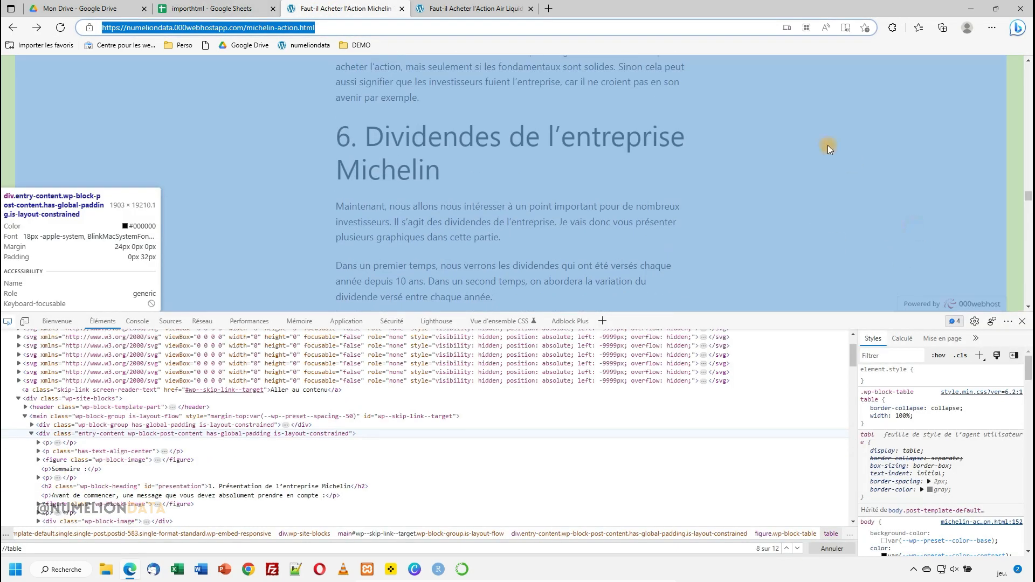
drag(1028, 176, 1021, 69)
scroll(618, 182, down, 15)
scroll(542, 224, down, 20)
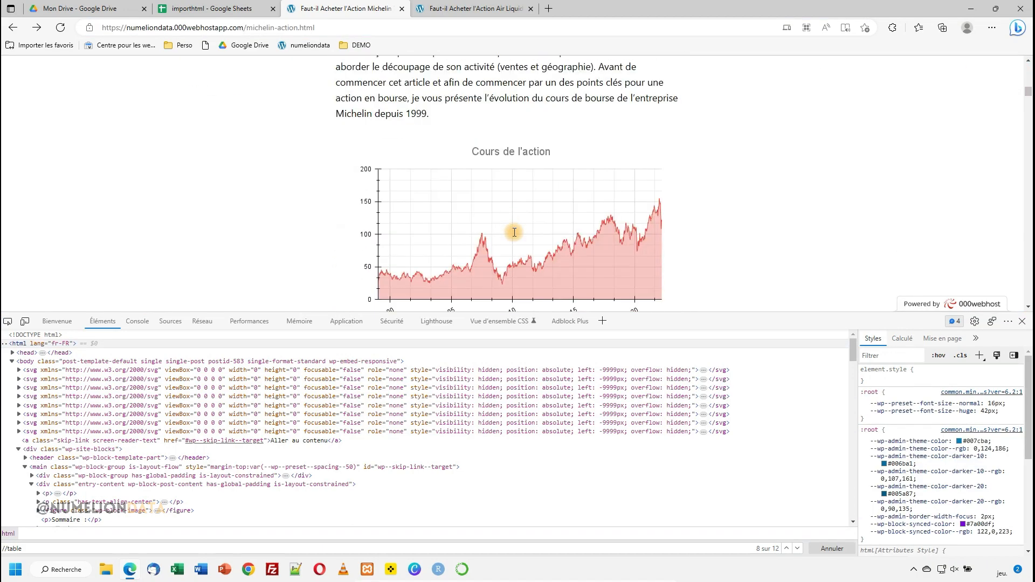
scroll(514, 232, down, 5)
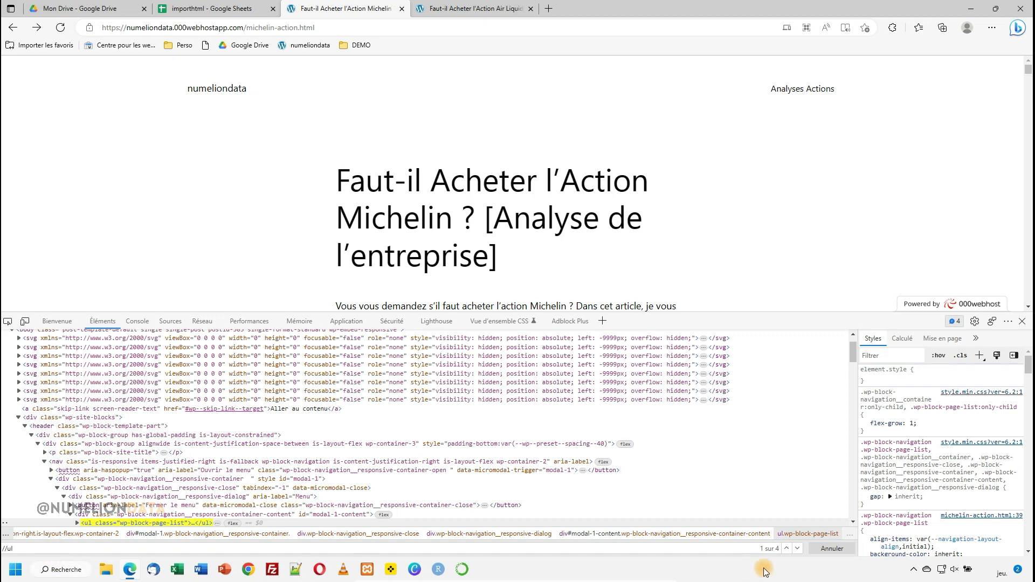
- Go through the //ul matches up to the list of 20-, 10- and 5-year trends and examine it with its charts
click(797, 549)
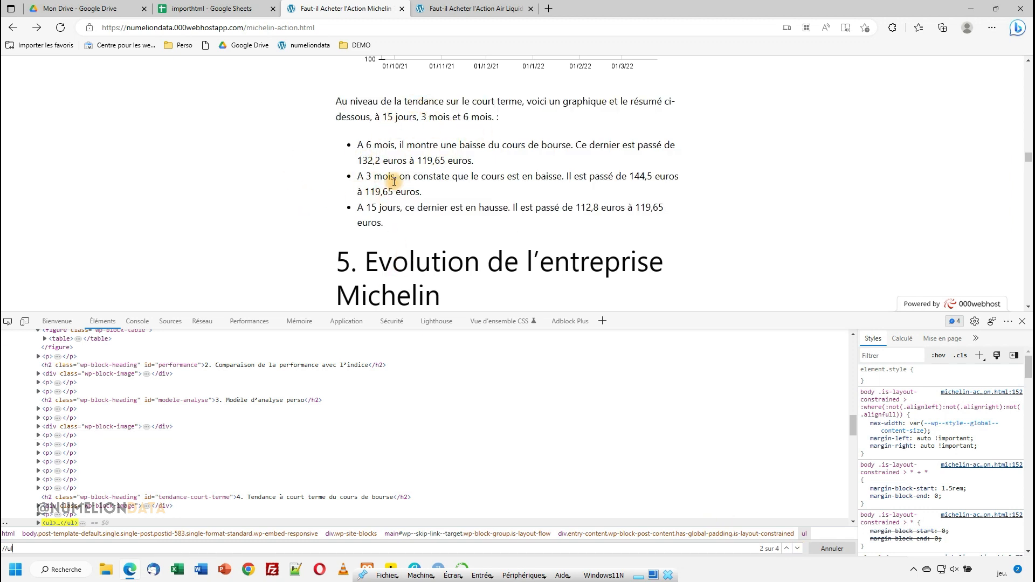
click(797, 548)
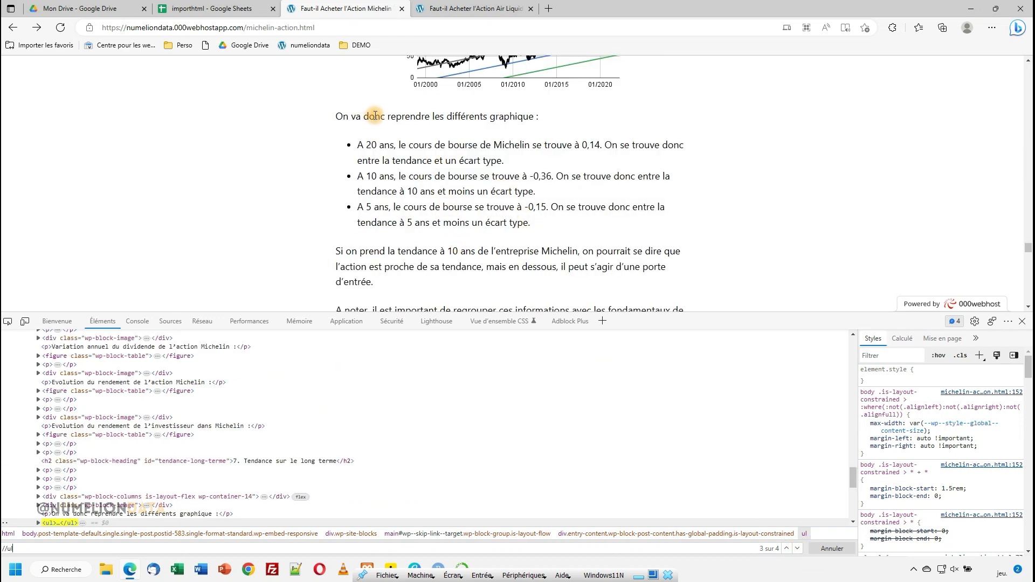
scroll(484, 141, up, 4)
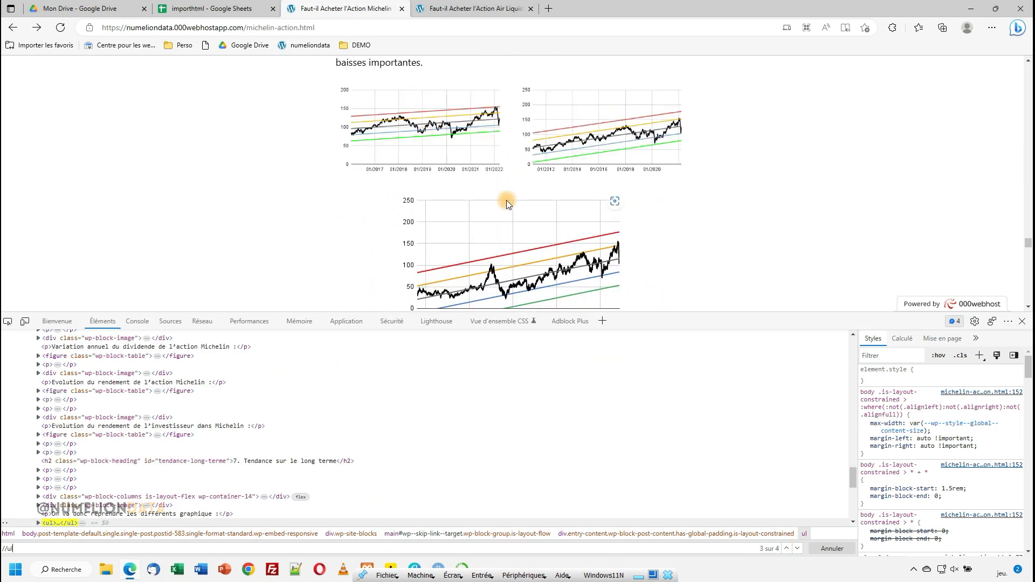
scroll(506, 202, down, 1)
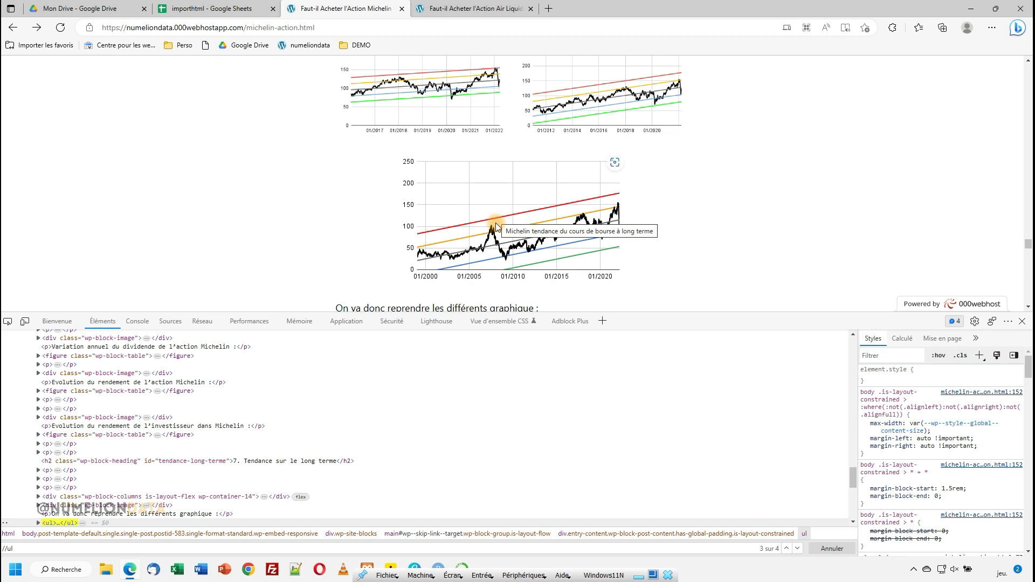
scroll(496, 225, down, 1)
scroll(496, 225, down, 3)
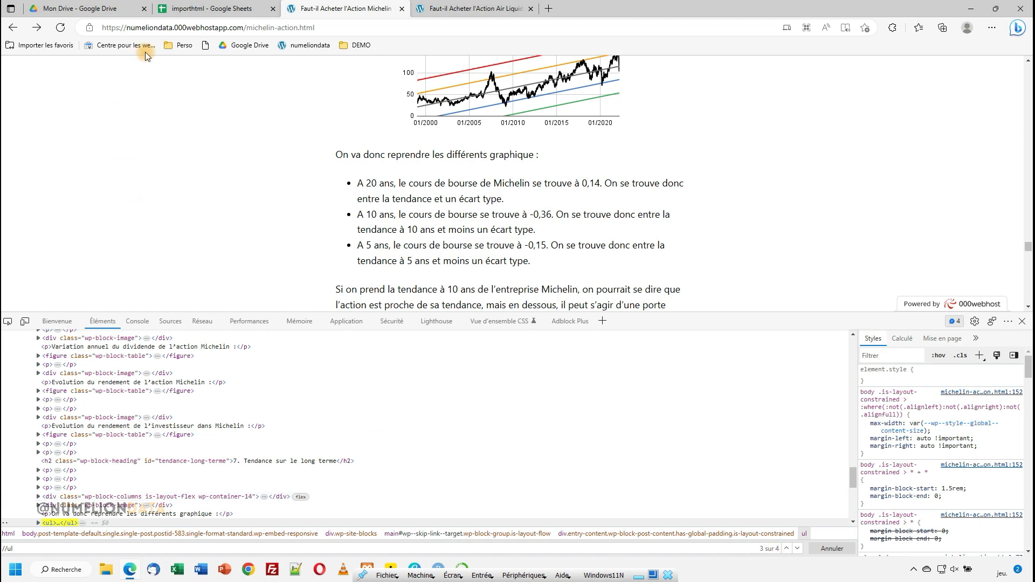
- Change the type to "list" and the index to 3 in the spreadsheet's A11 IMPORTHTML formula
click(217, 8)
click(90, 388)
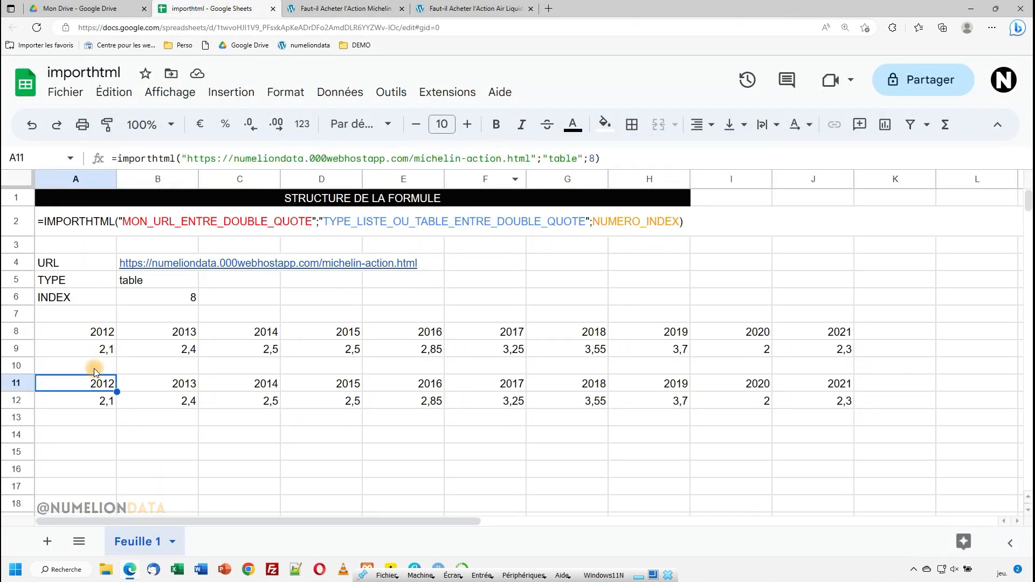
double_click(85, 384)
drag(492, 383, 475, 383)
text(list)
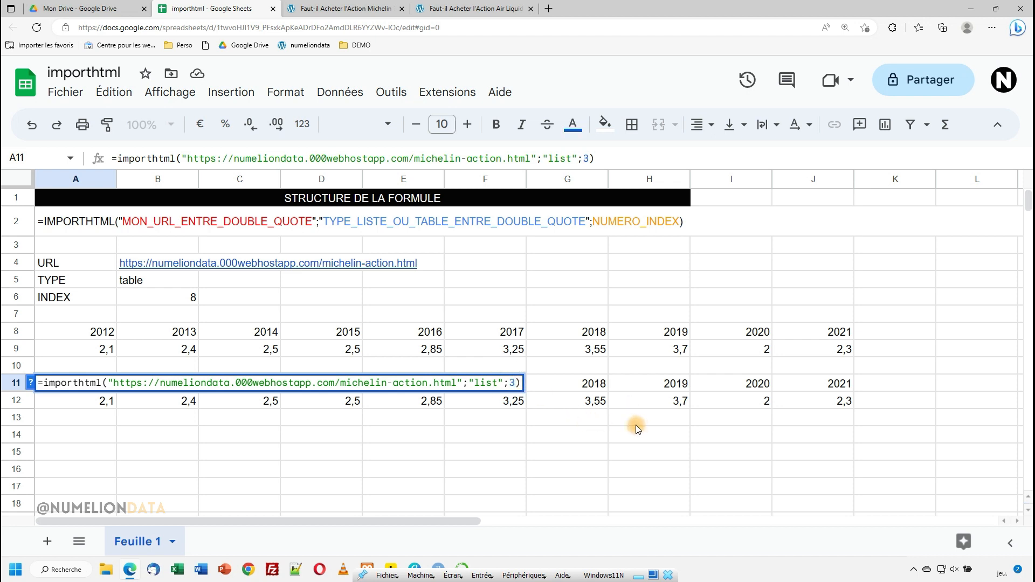
key(Return)
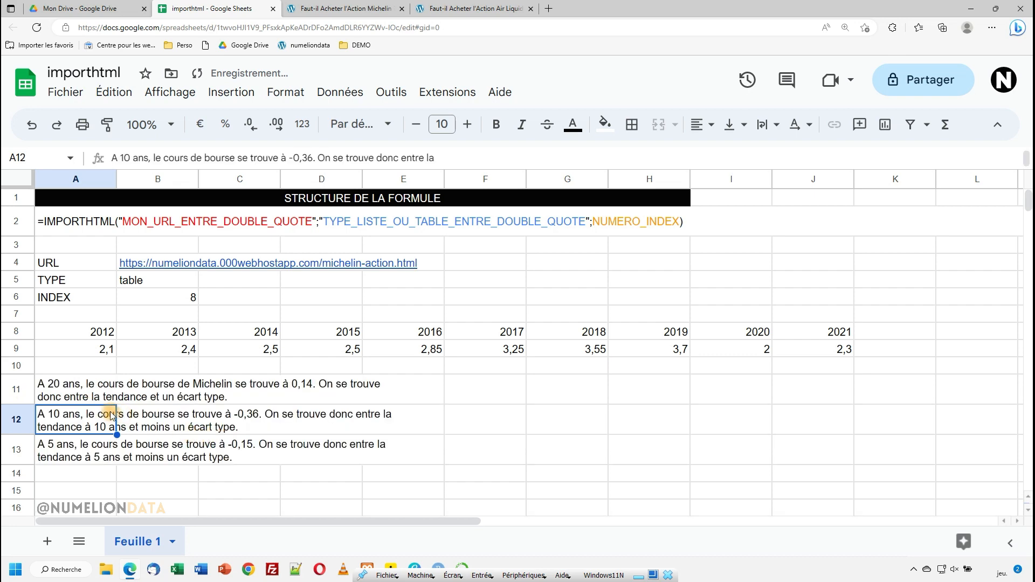
- Compare the imported list in A11:A13 with the bulleted list on the Michelin page, and select the imported table A8:J9 in the spreadsheet
drag(76, 383, 76, 452)
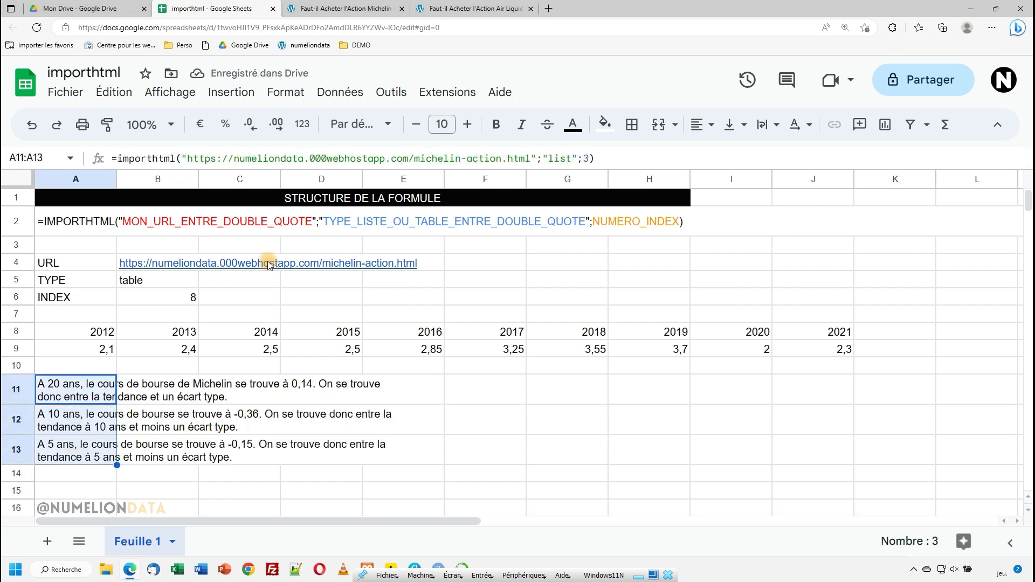
click(469, 8)
click(345, 9)
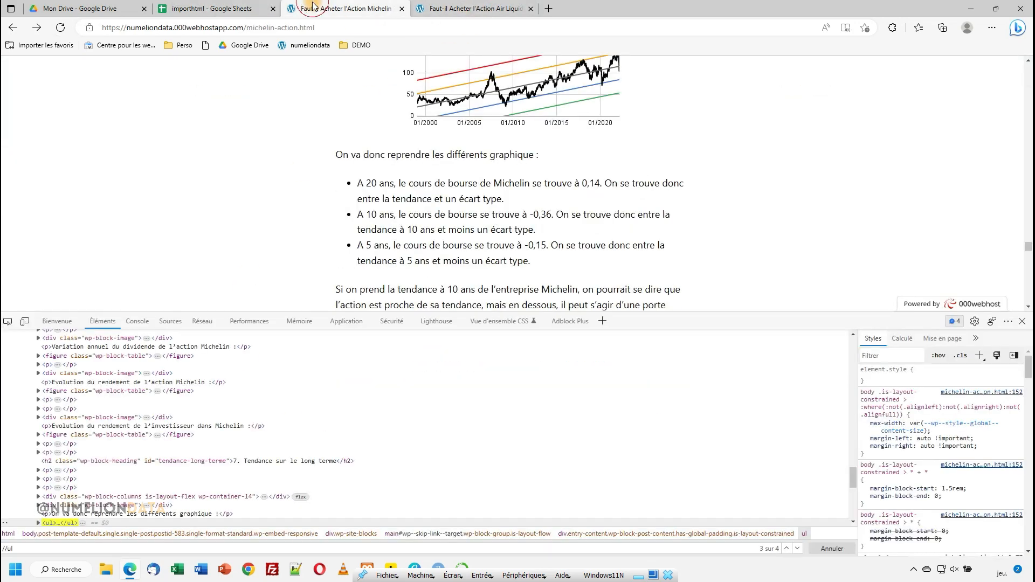
click(360, 107)
drag(422, 106, 426, 107)
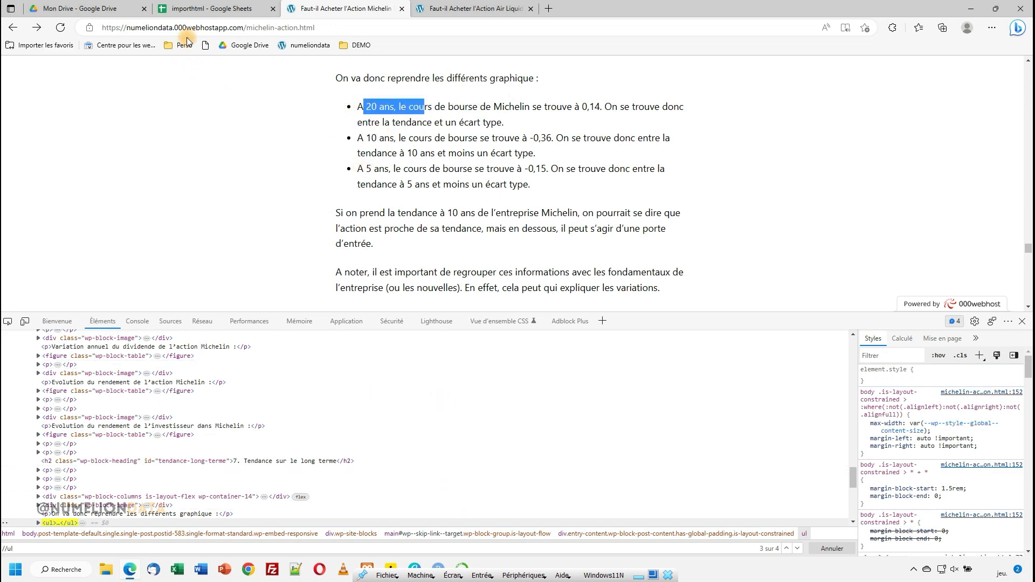
click(210, 8)
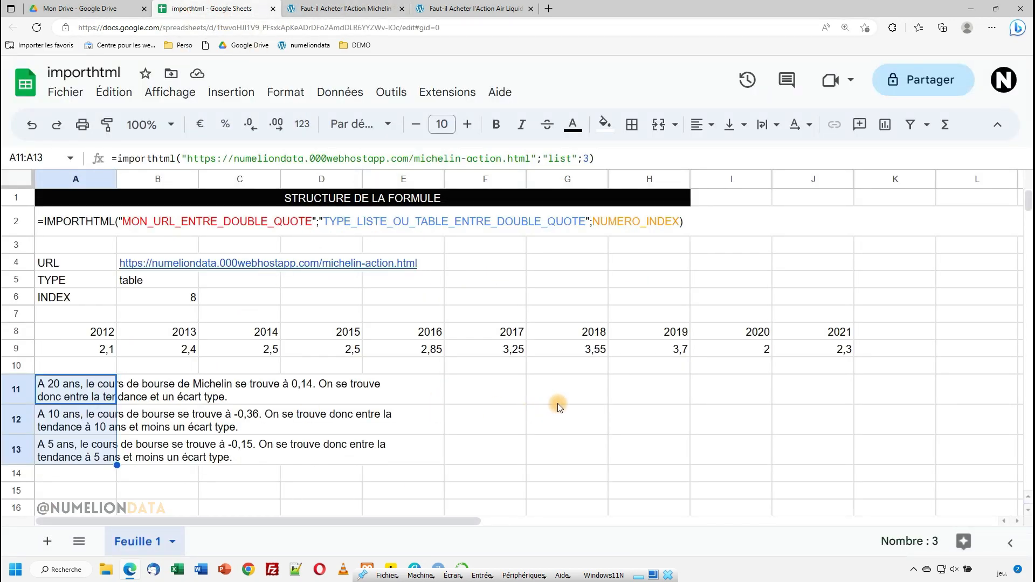
mouse_move(236, 266)
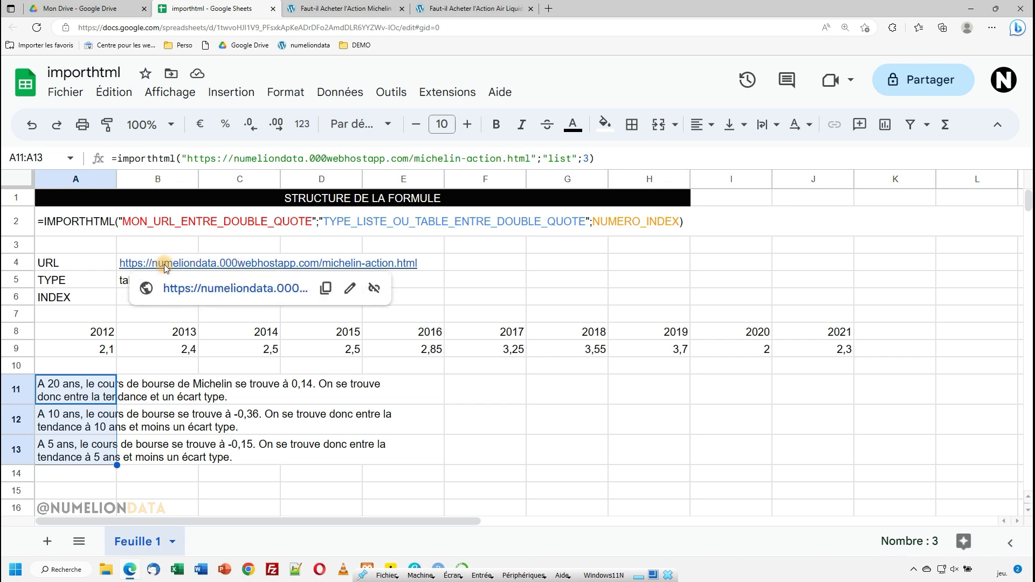
drag(84, 335, 823, 351)
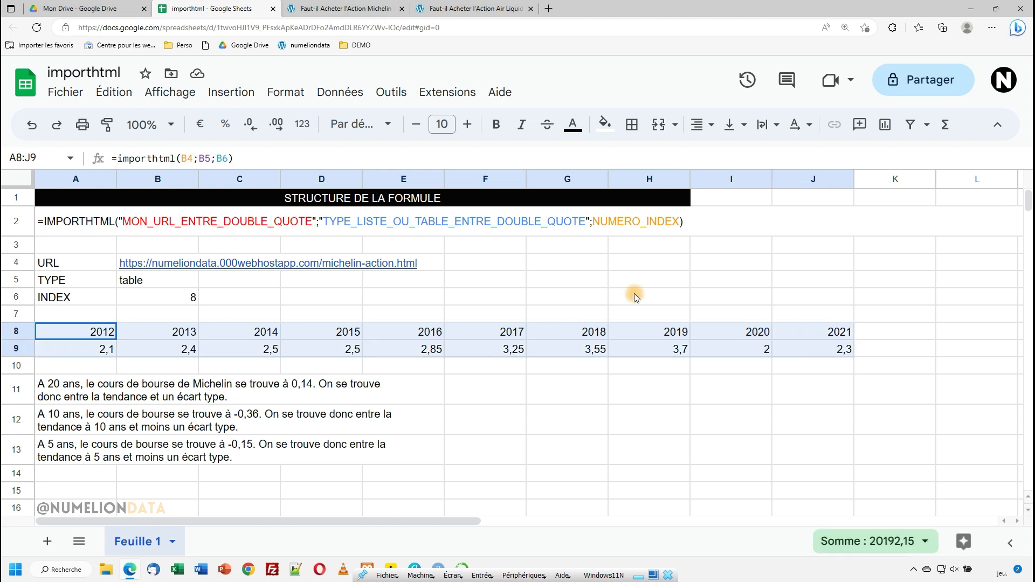
- Insert a line chart from the imported table A8:J9 and place it beside the imported list, around columns F to H
click(251, 95)
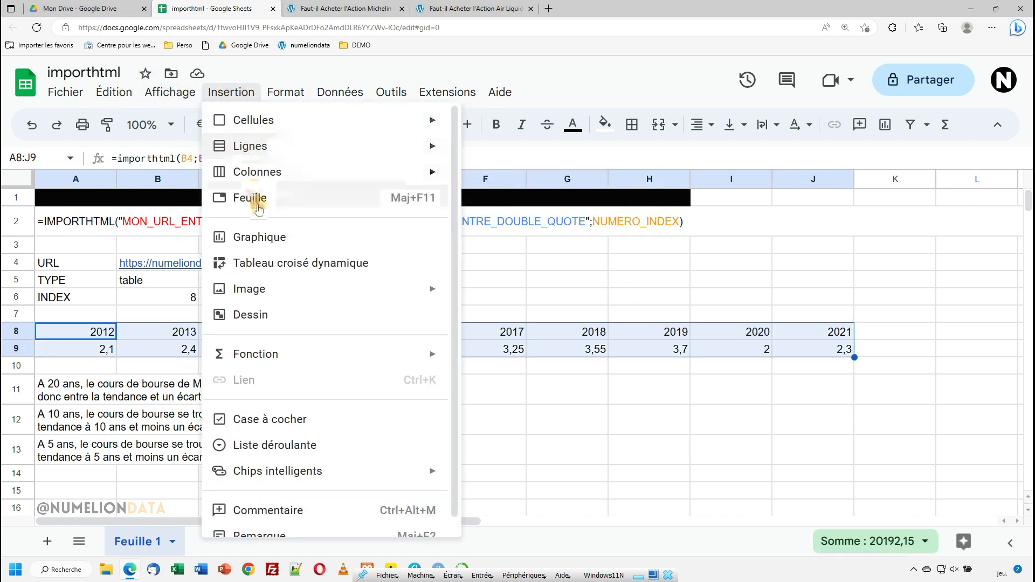
click(657, 296)
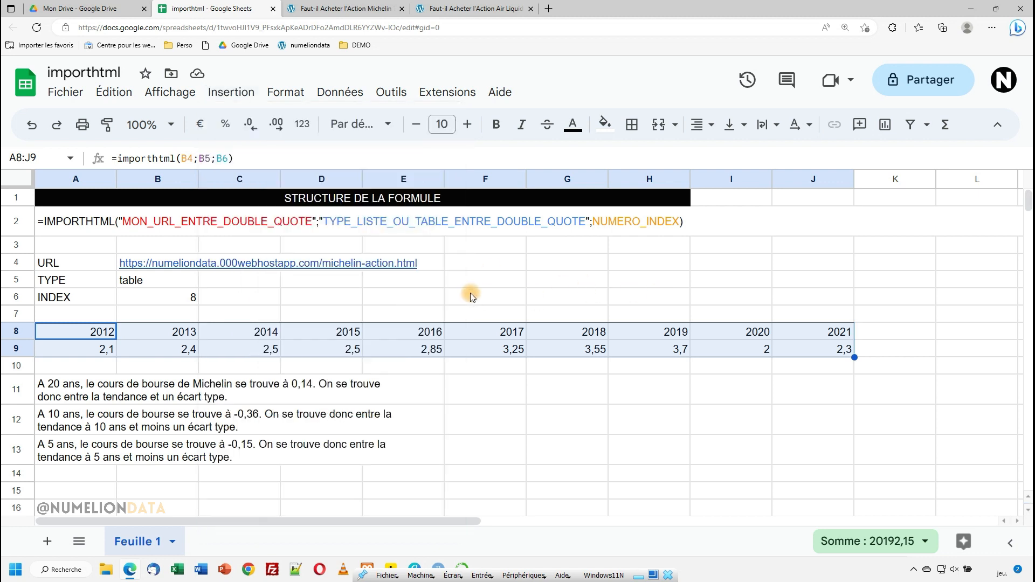
drag(623, 196, 386, 342)
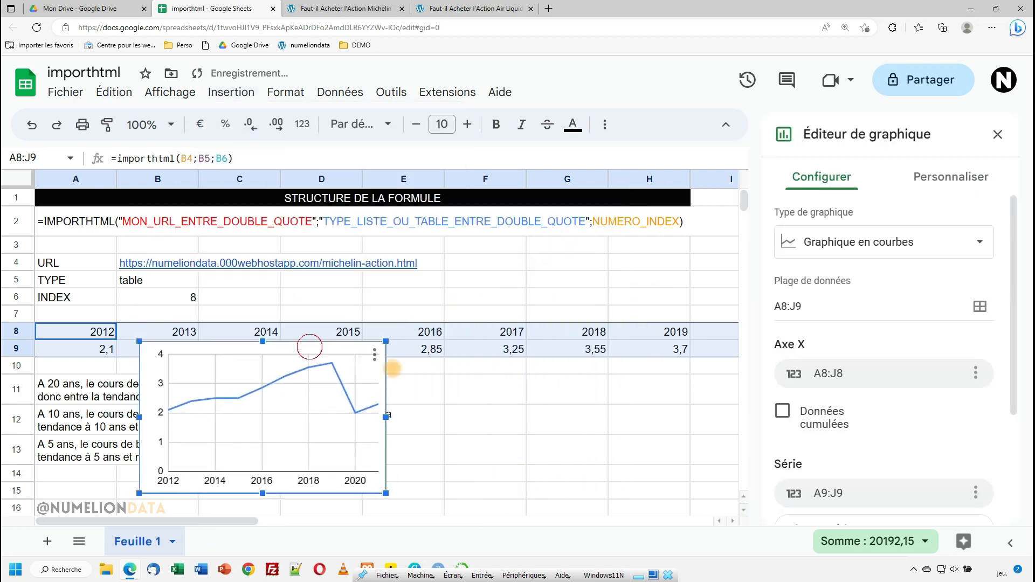
drag(310, 347, 613, 377)
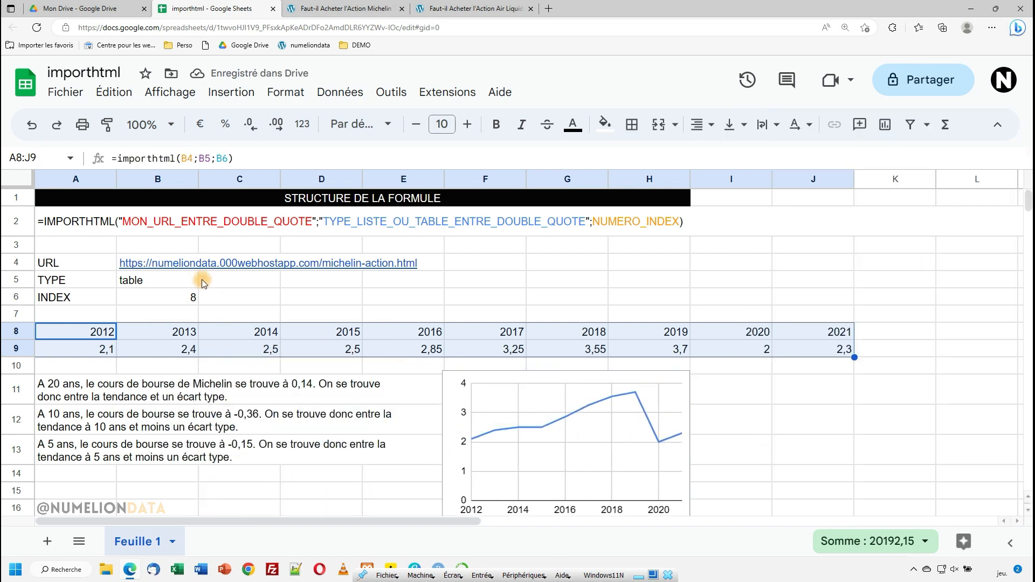
- Switch to the Air Liquide article, look through its first sections and copy the page's web address
click(469, 9)
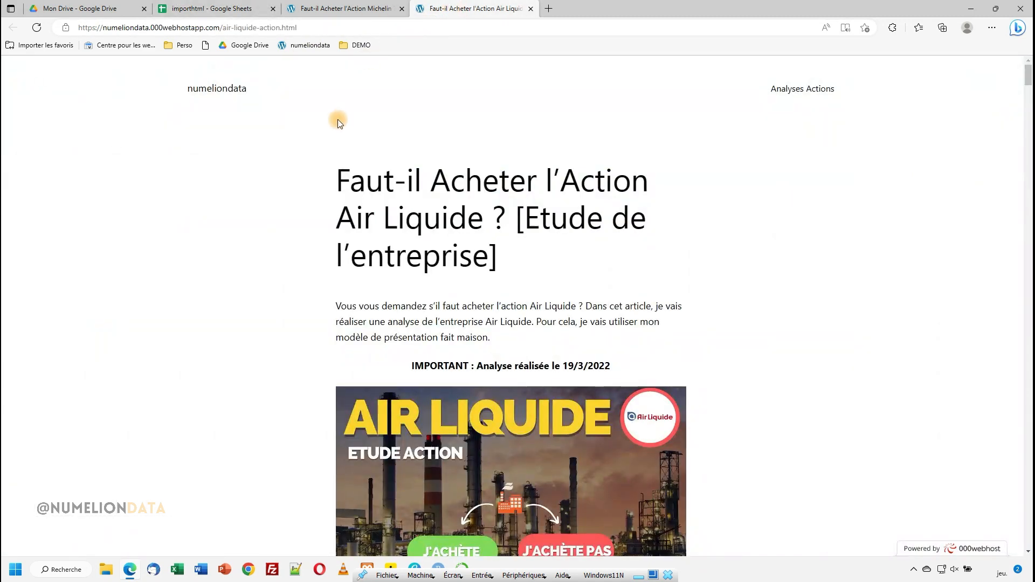
scroll(514, 250, down, 5)
scroll(515, 251, down, 10)
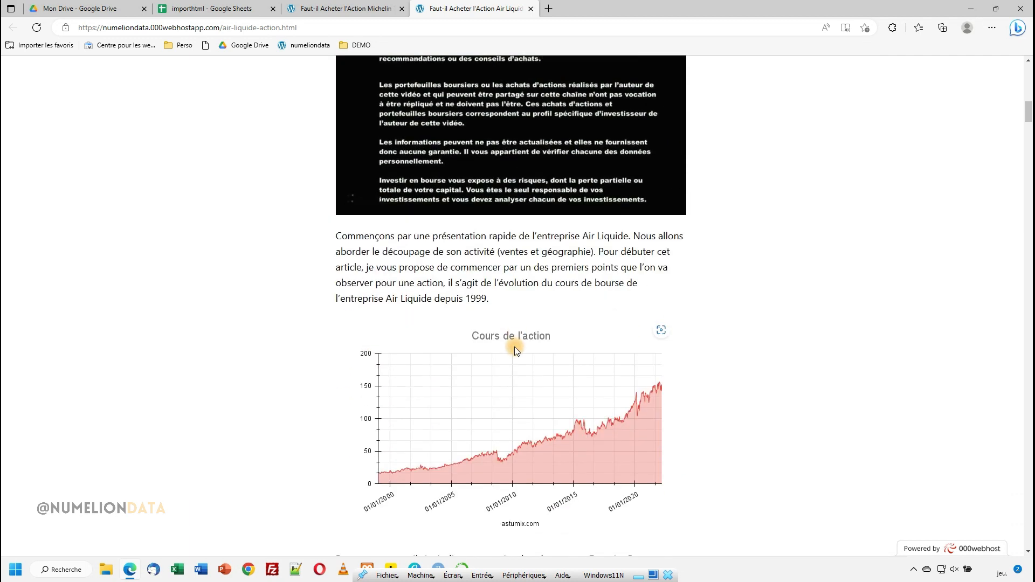
scroll(514, 347, down, 14)
click(268, 28)
key(ctrl+c)
click(253, 10)
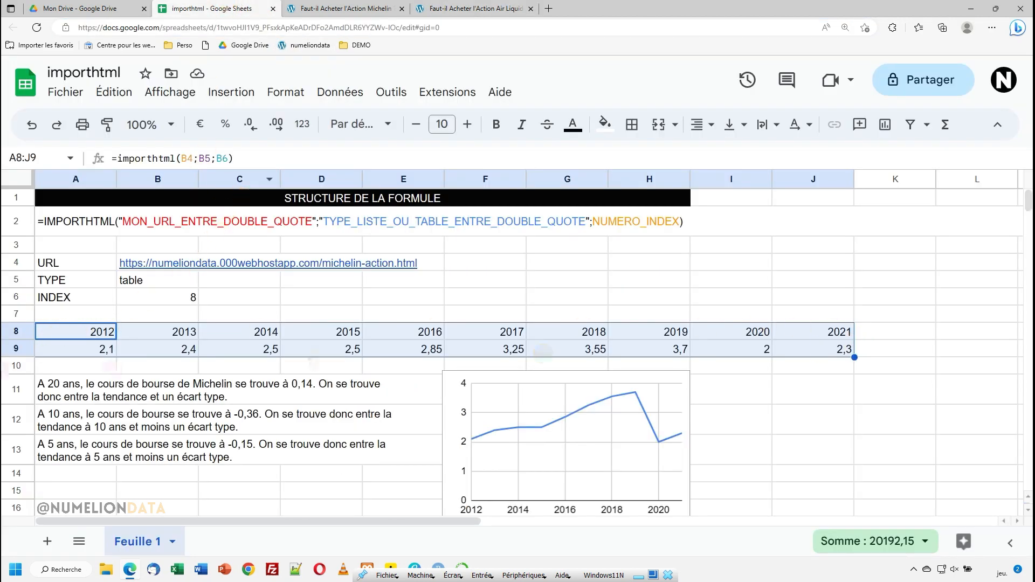
click(132, 266)
triple_click(132, 264)
key(ctrl+v)
key(Return)
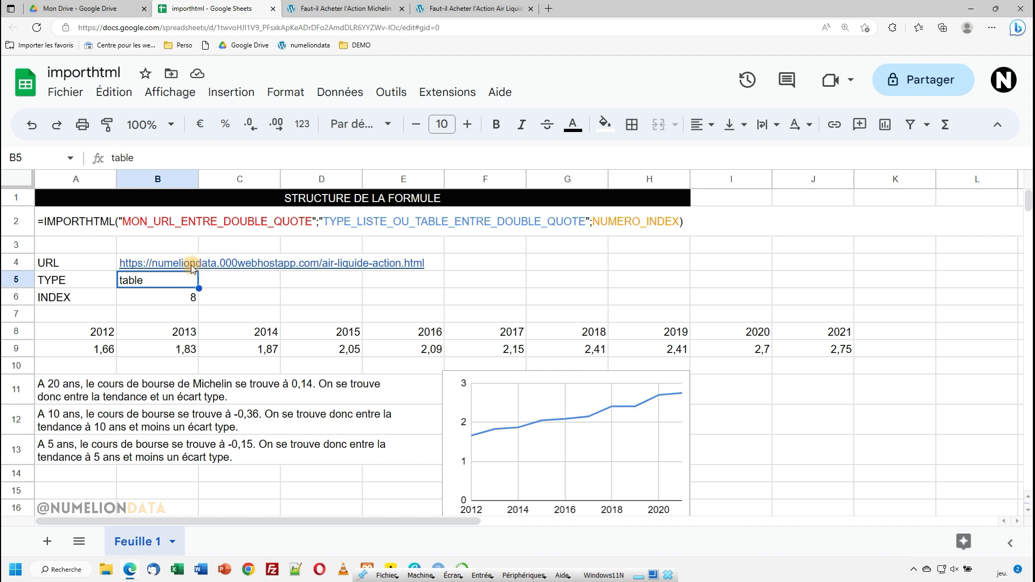
- Select the imported list in A11:A13 and examine its formula against the URL in B4
mouse_move(191, 264)
drag(92, 385, 78, 450)
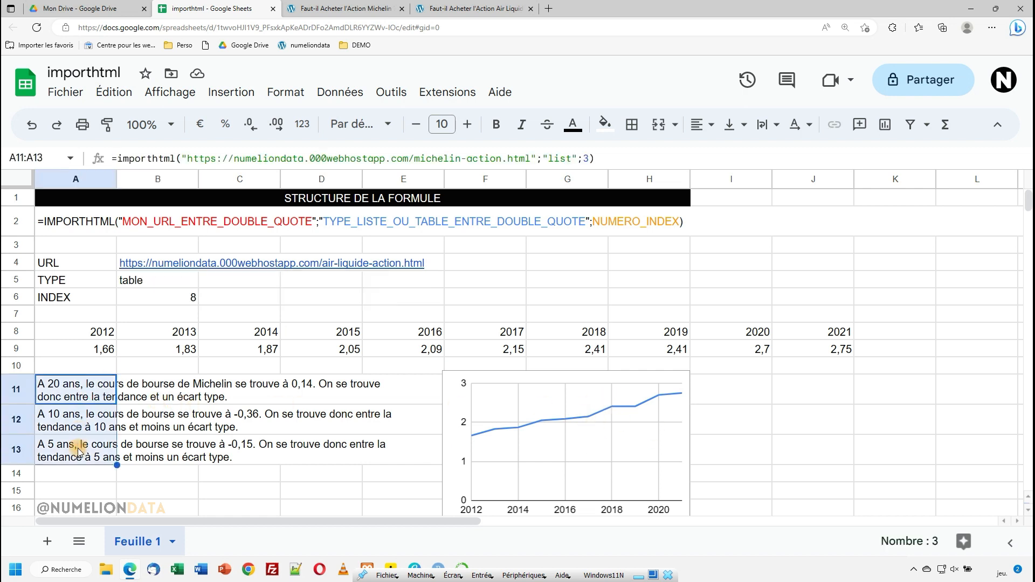
click(188, 488)
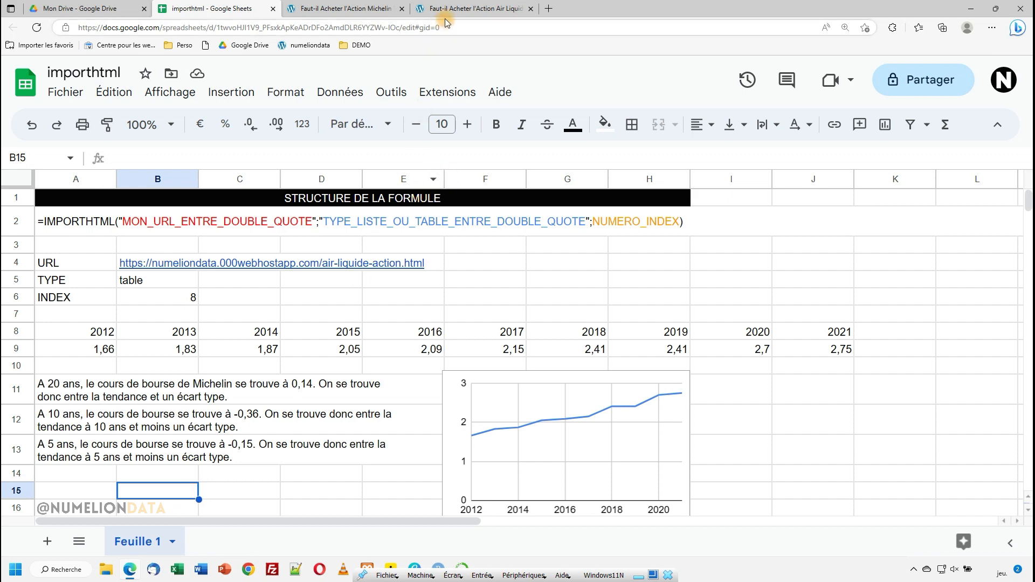
- Return to the Michelin article, review it from the beginning to the geographic sales table, and dismiss the VirtualBox notification
click(334, 8)
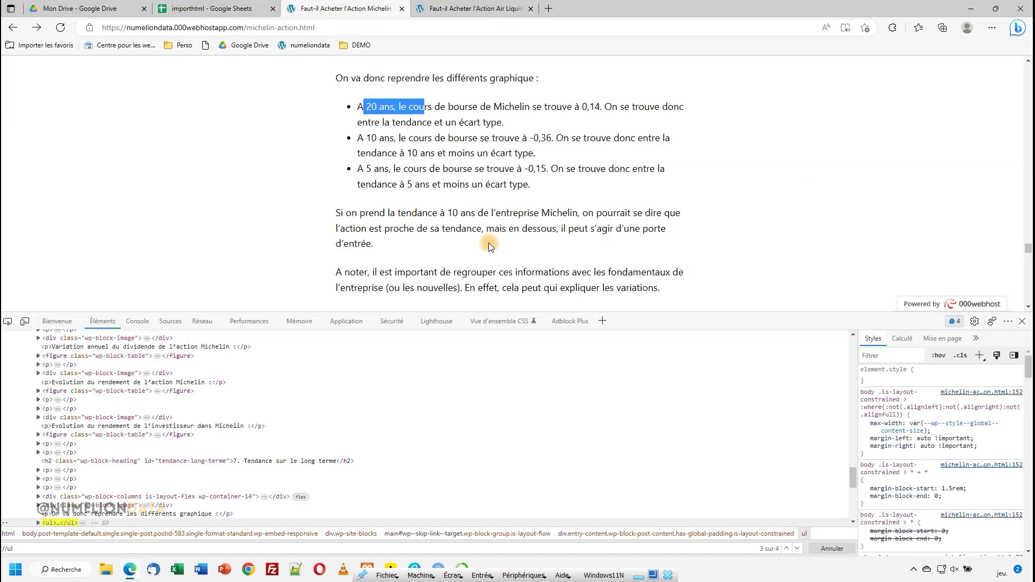
drag(1028, 251, 1028, 69)
scroll(326, 197, down, 15)
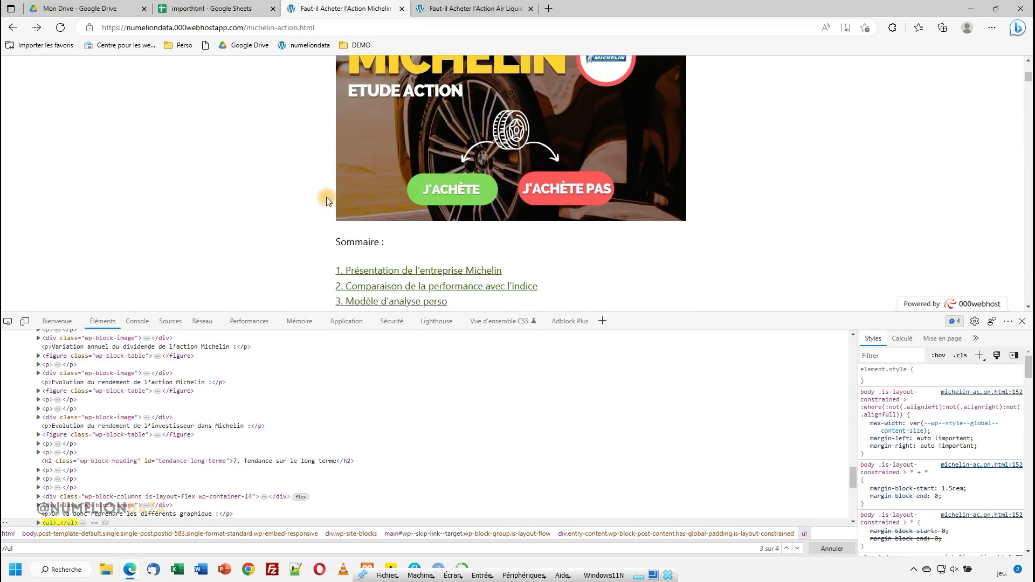
scroll(332, 197, down, 8)
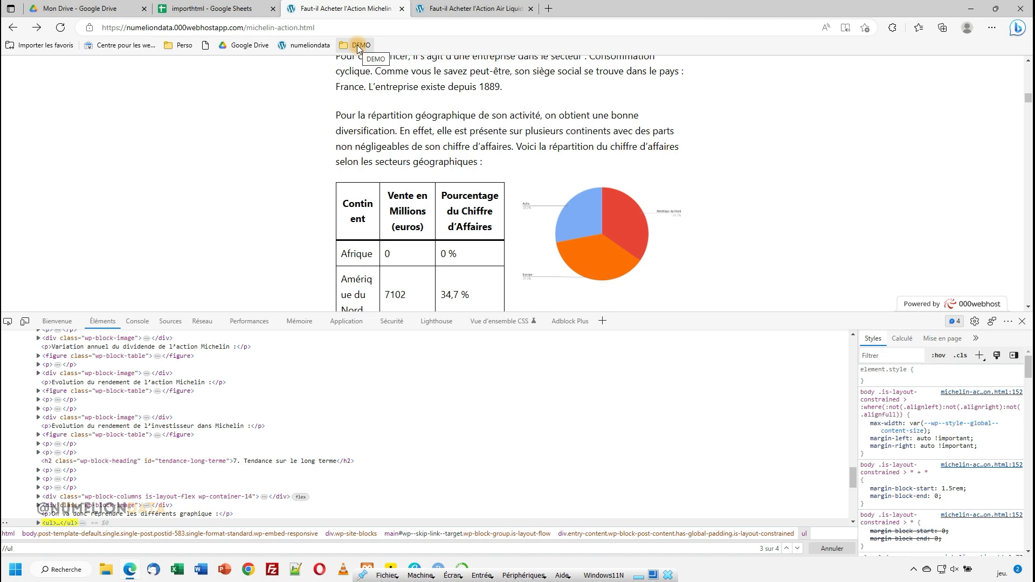
drag(21, 547, 2, 549)
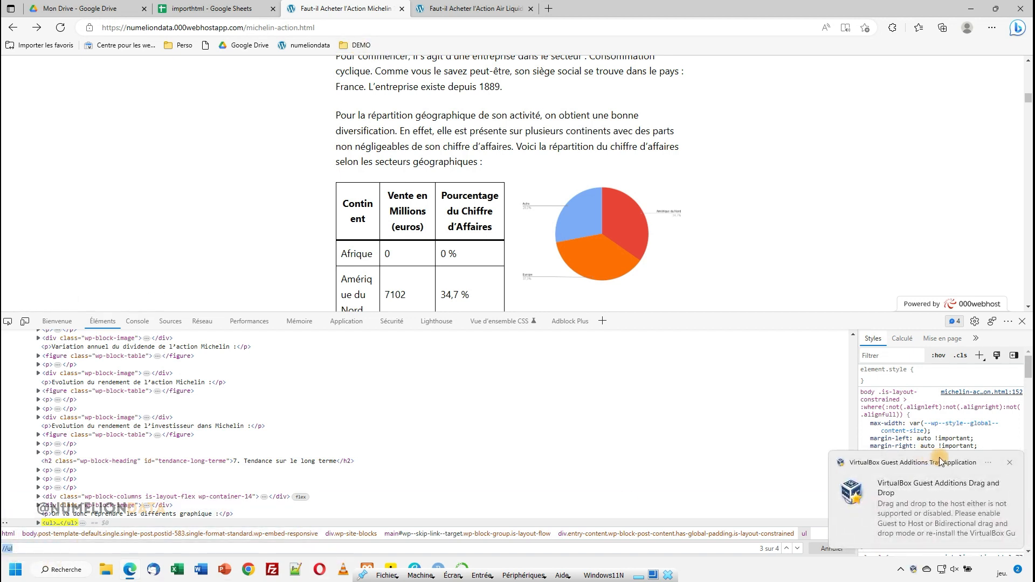
click(1009, 462)
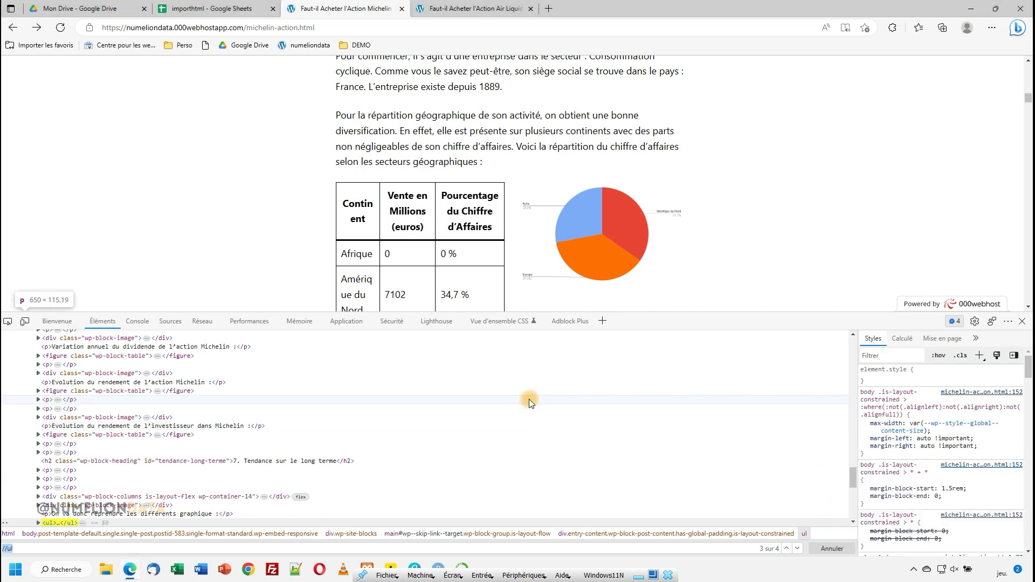
- Open the bookmarked Zonebourse Air Liquide finances page in a new tab and look through its valuation and financial tables
click(555, 7)
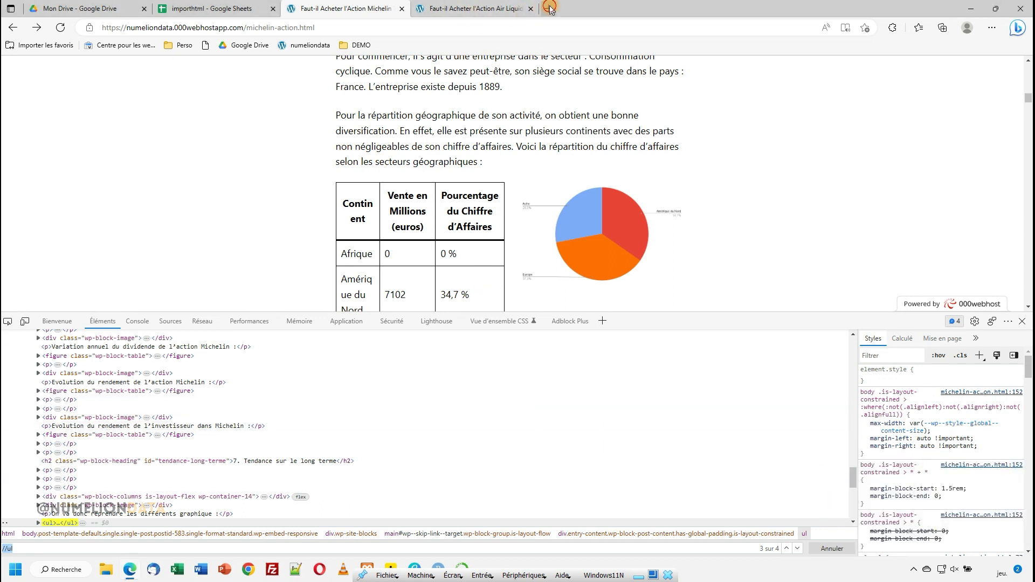
click(372, 47)
click(382, 63)
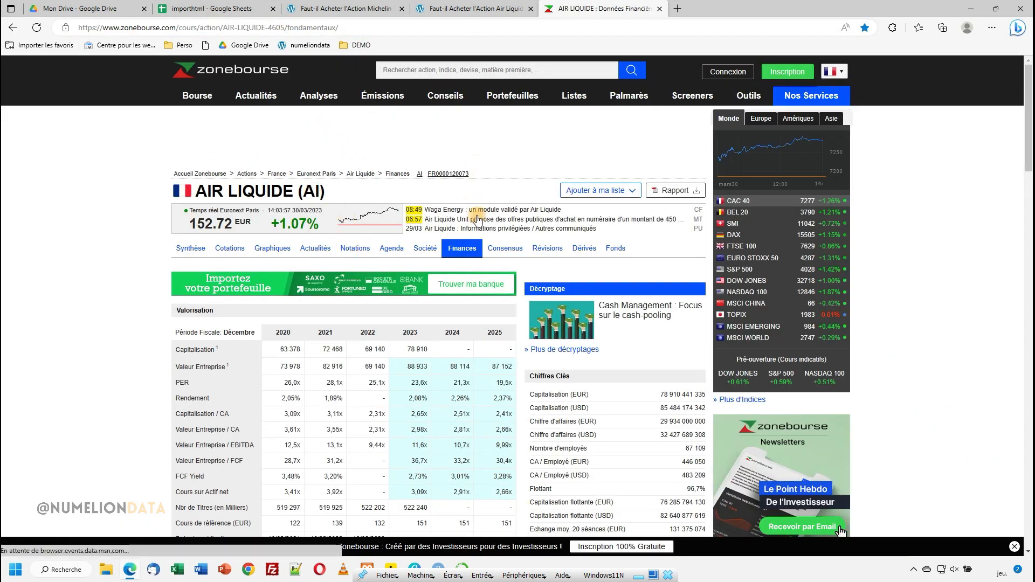
scroll(365, 338, down, 7)
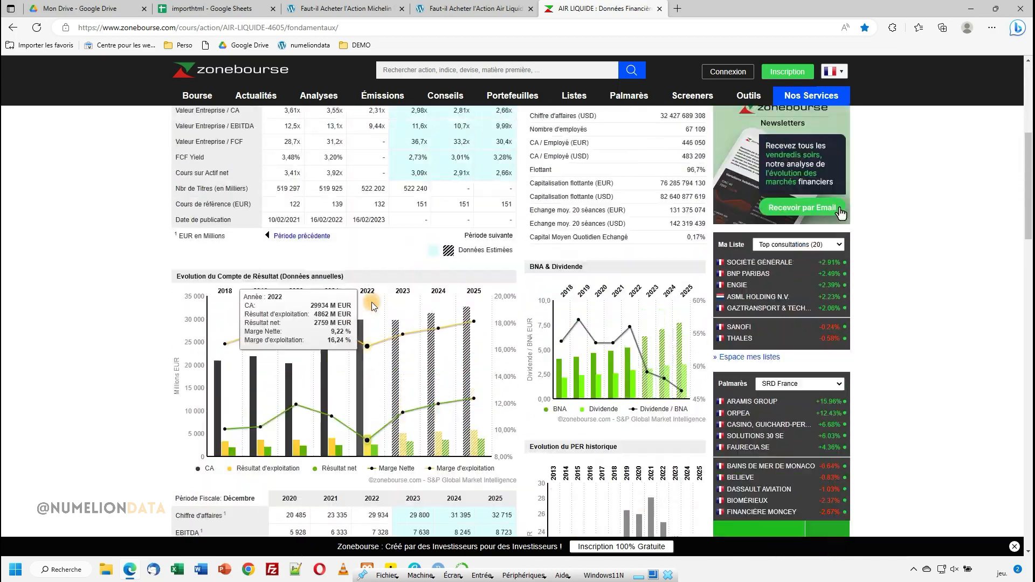
scroll(386, 310, down, 15)
scroll(386, 310, down, 8)
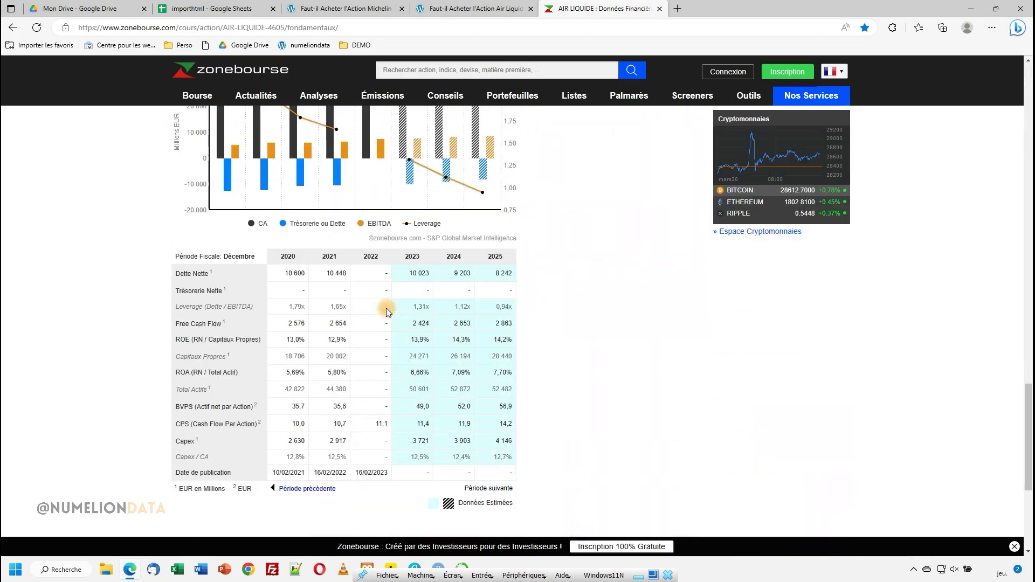
scroll(388, 334, up, 20)
scroll(108, 360, up, 3)
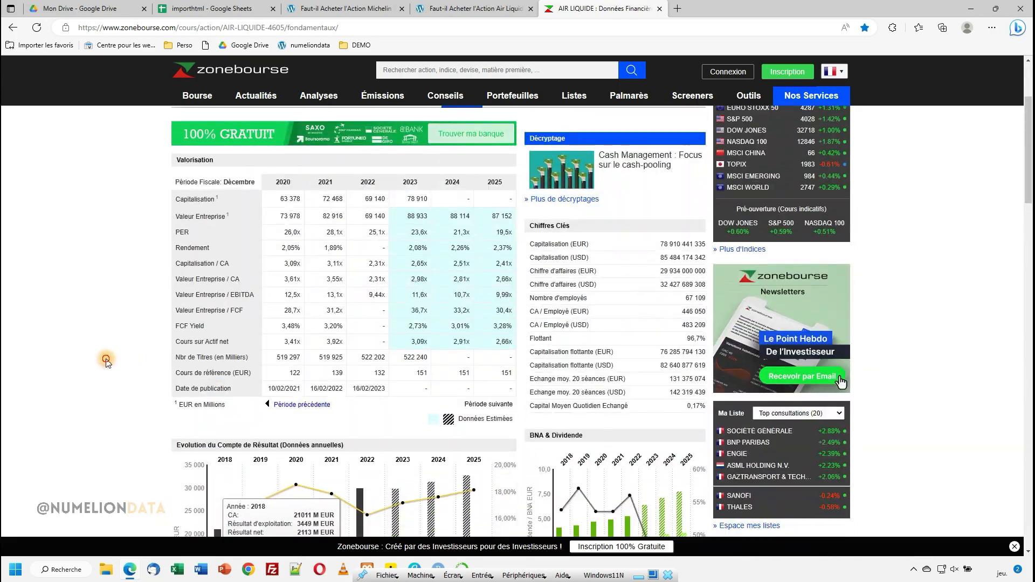
- Open the developer tools on the Zonebourse page, search its elements for //table and look over the page's tables
key(F12)
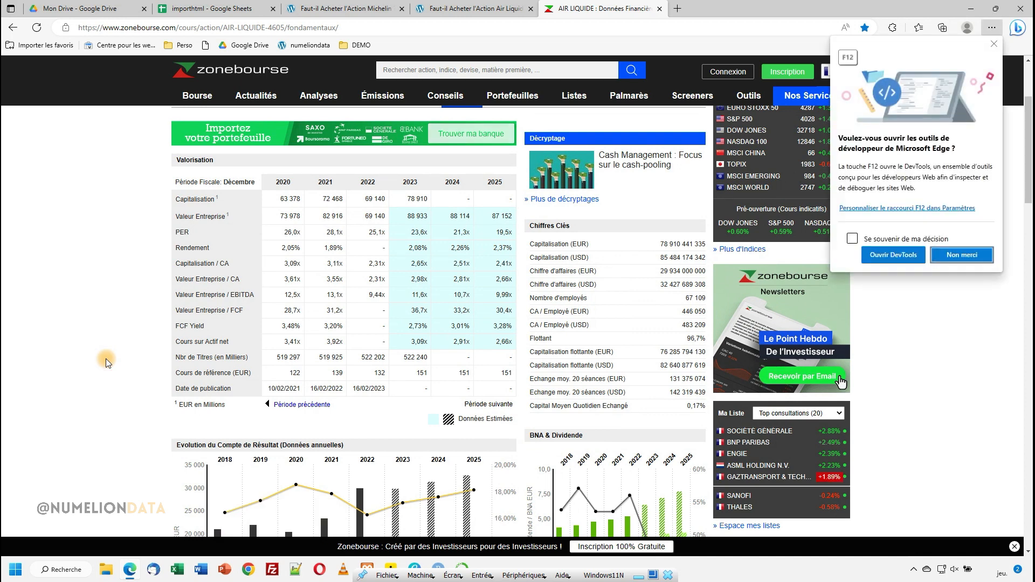
key(Return)
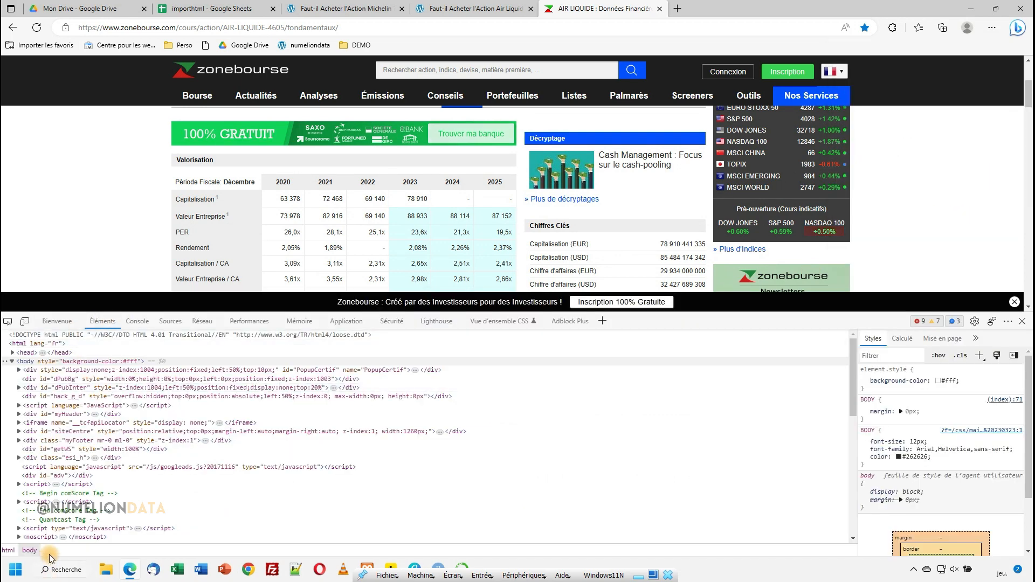
key(ctrl+f)
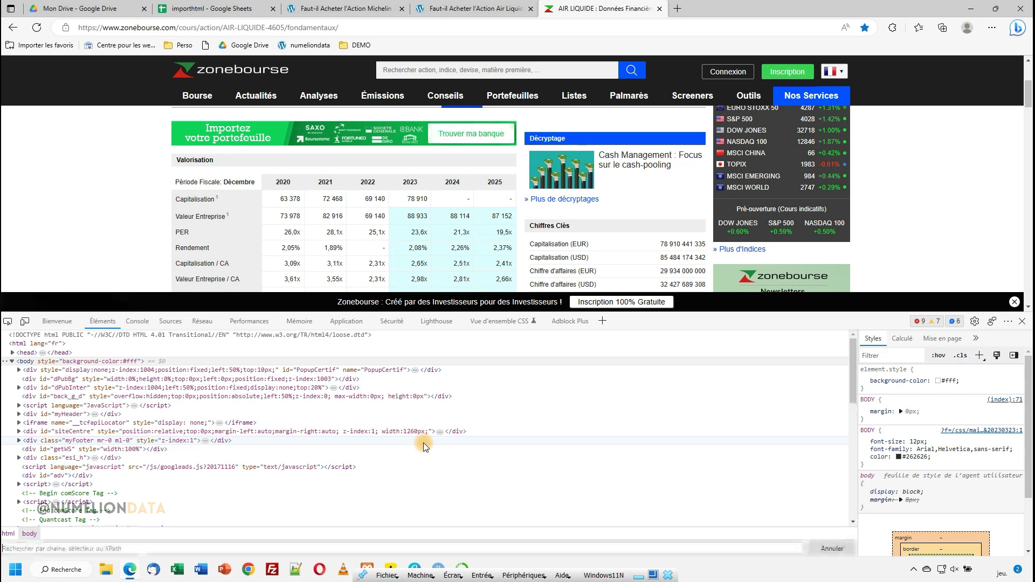
text(//table)
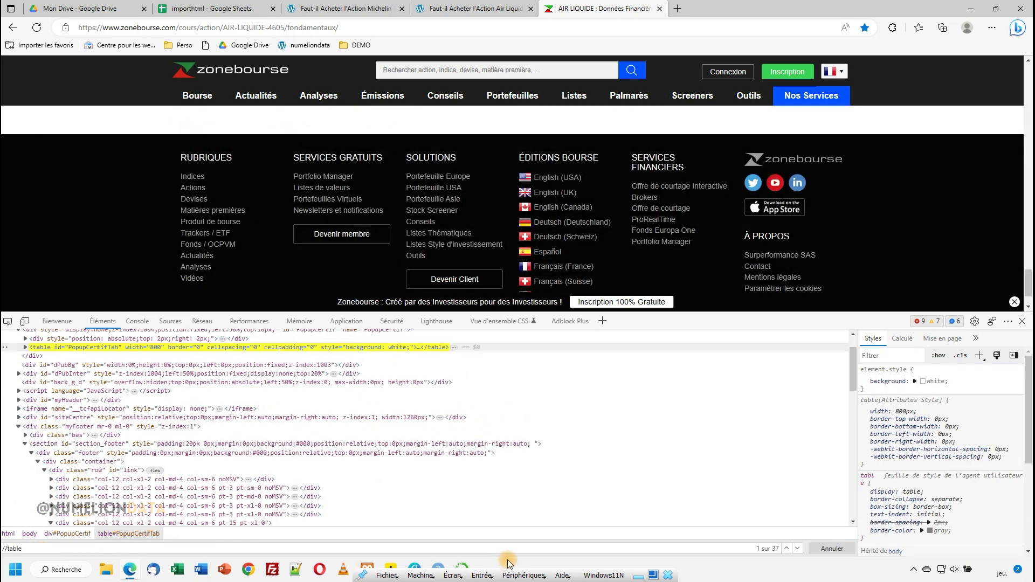
scroll(457, 183, up, 5)
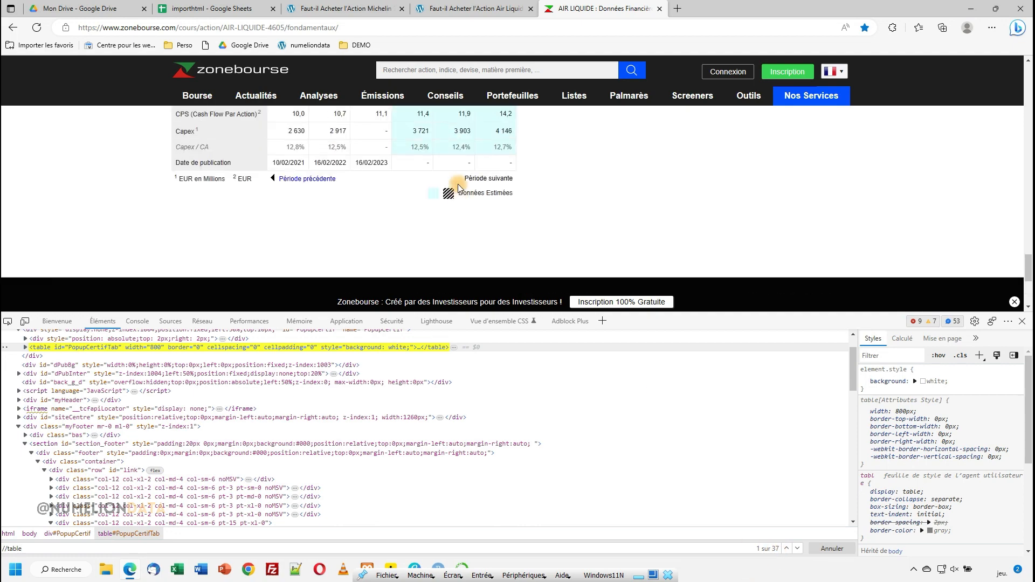
scroll(457, 196, up, 10)
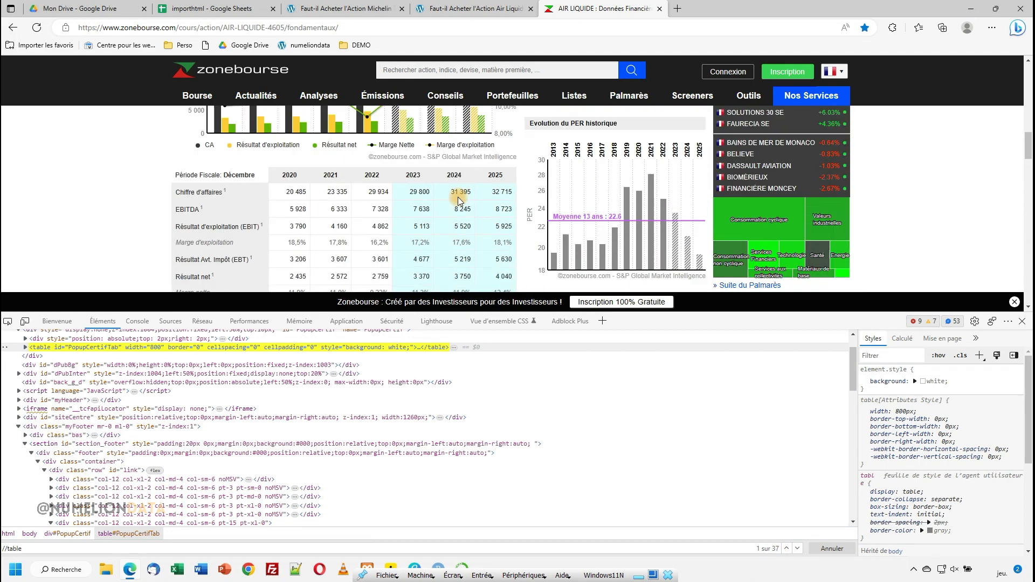
- Go through the //table matches up to the ninth, checking which page area each covers, and close the Zonebourse page
click(798, 548)
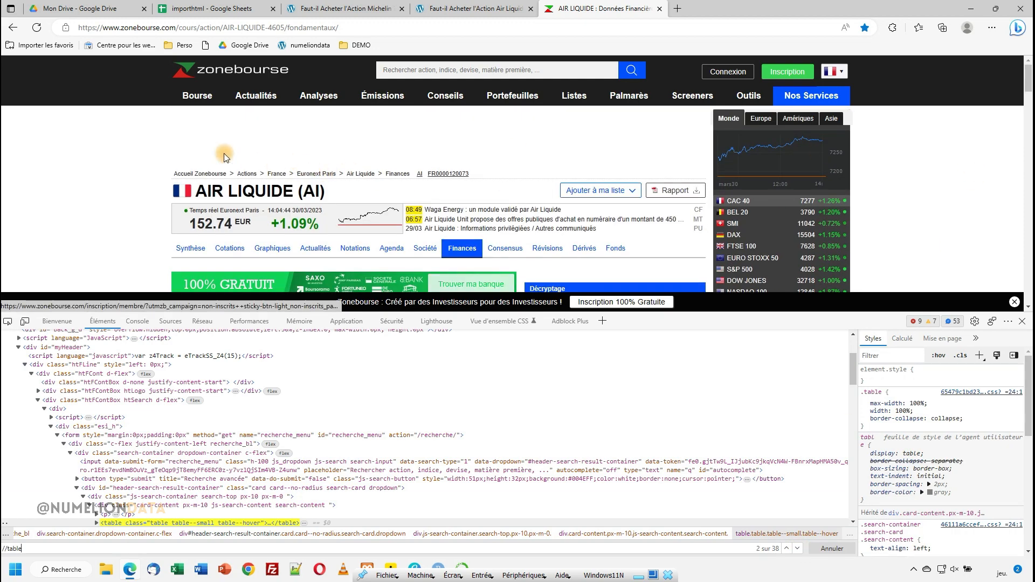
click(797, 548)
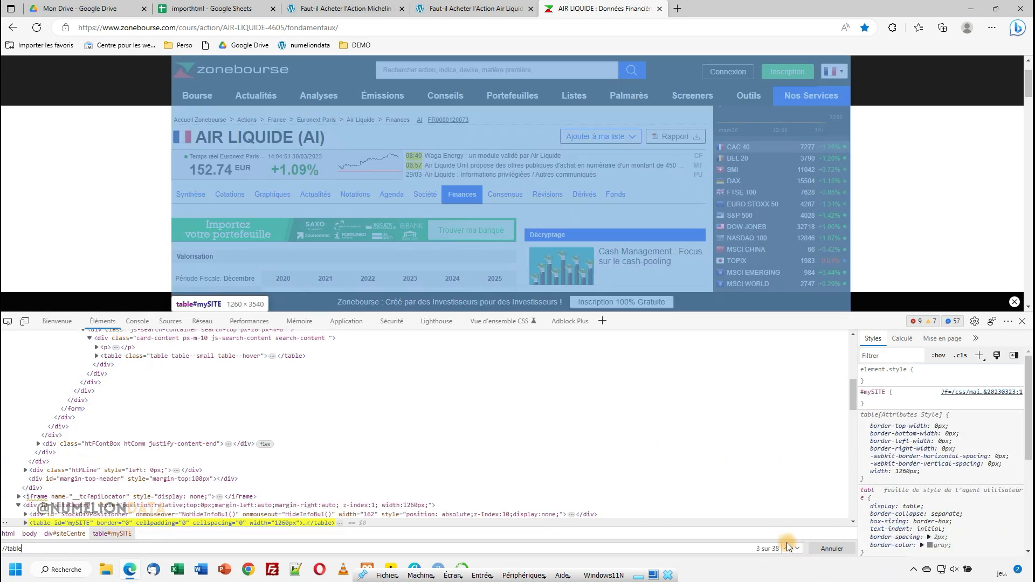
click(798, 550)
click(797, 549)
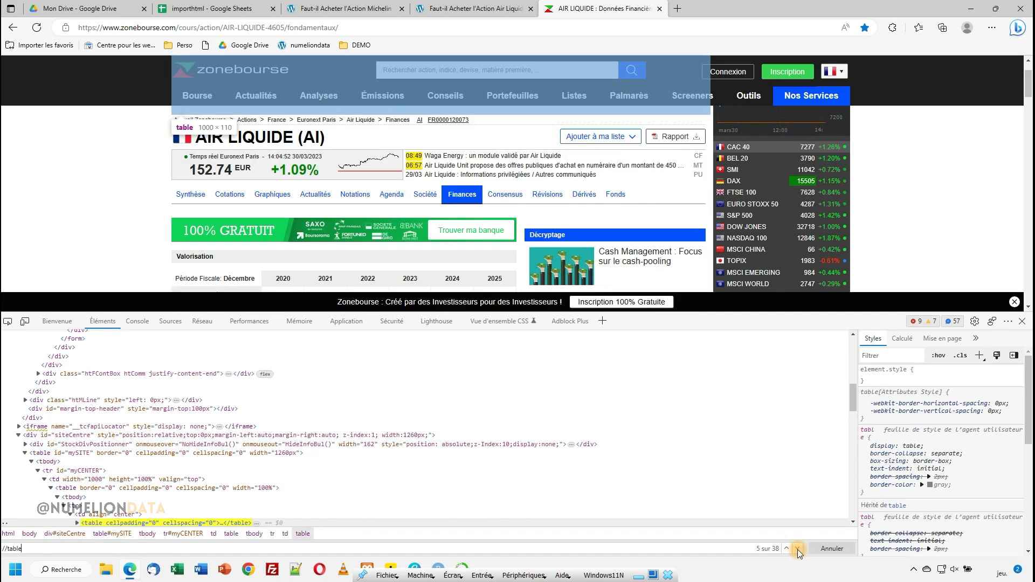
click(797, 549)
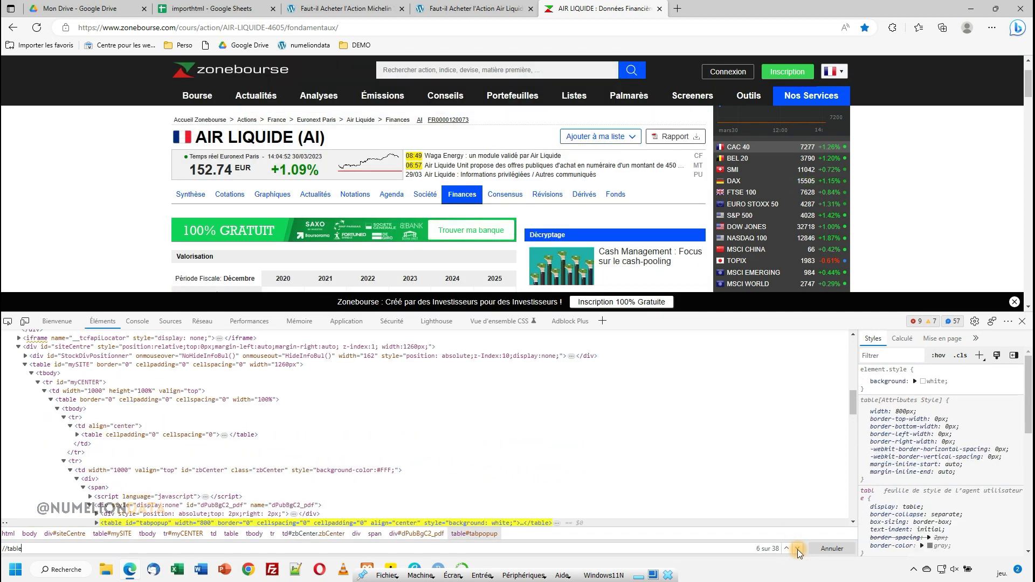
click(797, 549)
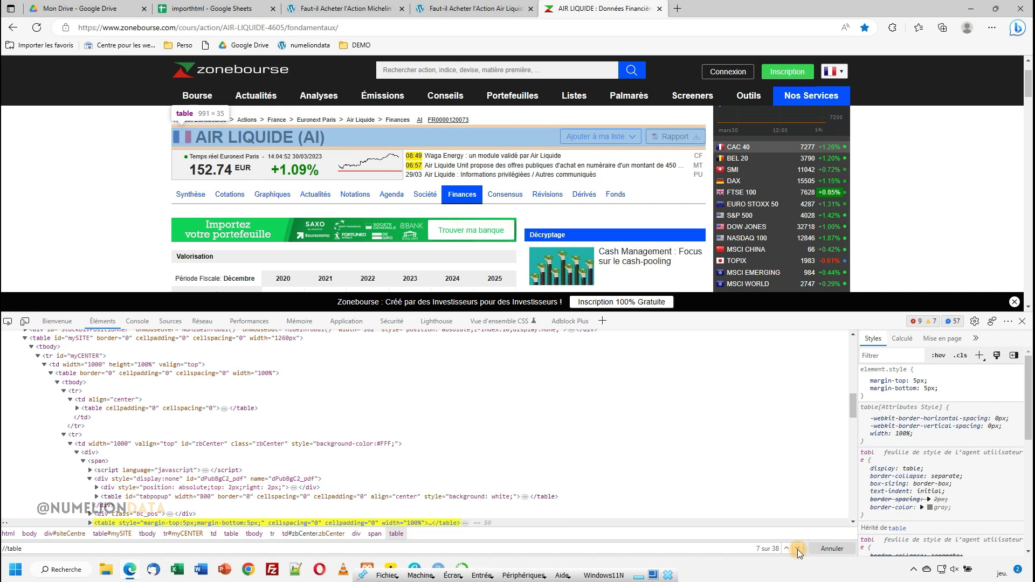
click(798, 549)
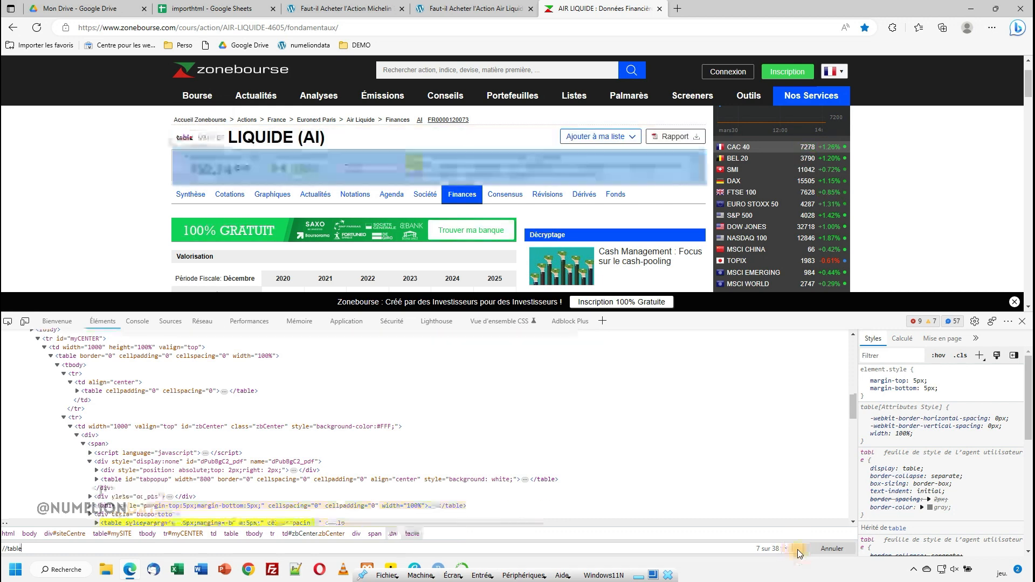
click(797, 548)
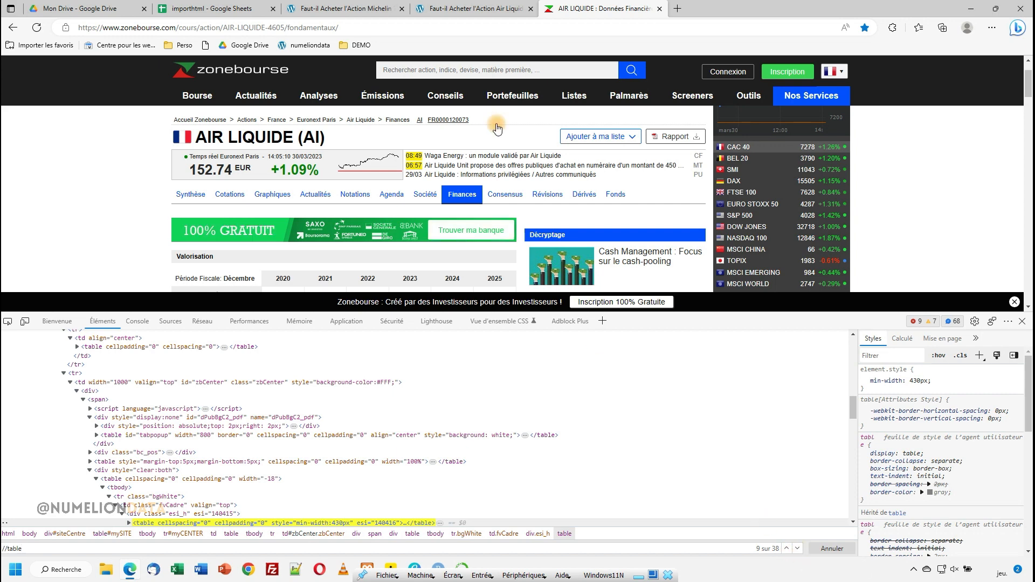
click(658, 9)
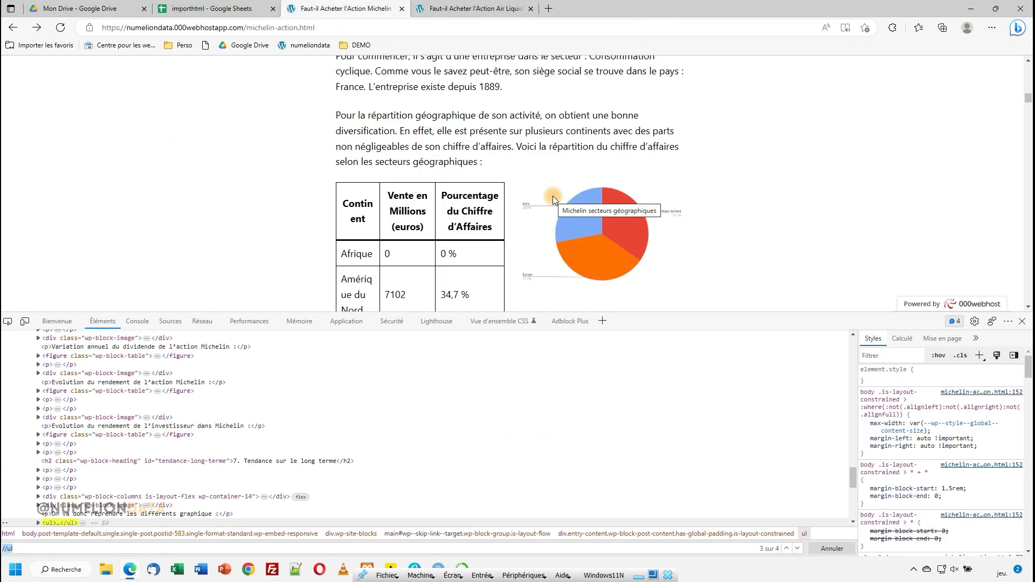